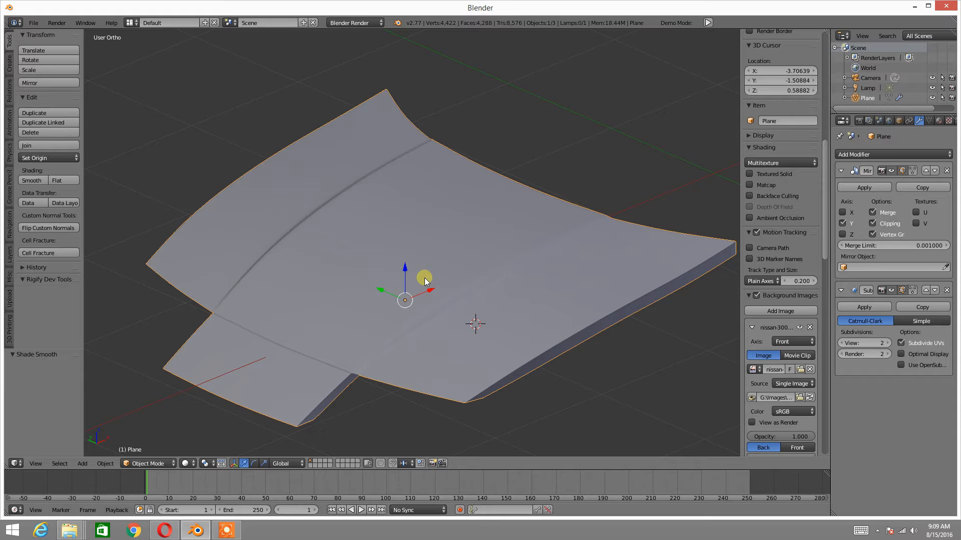
# Open the car hood mesh in Edit Mode
pyautogui.scroll(5, 425, 266)
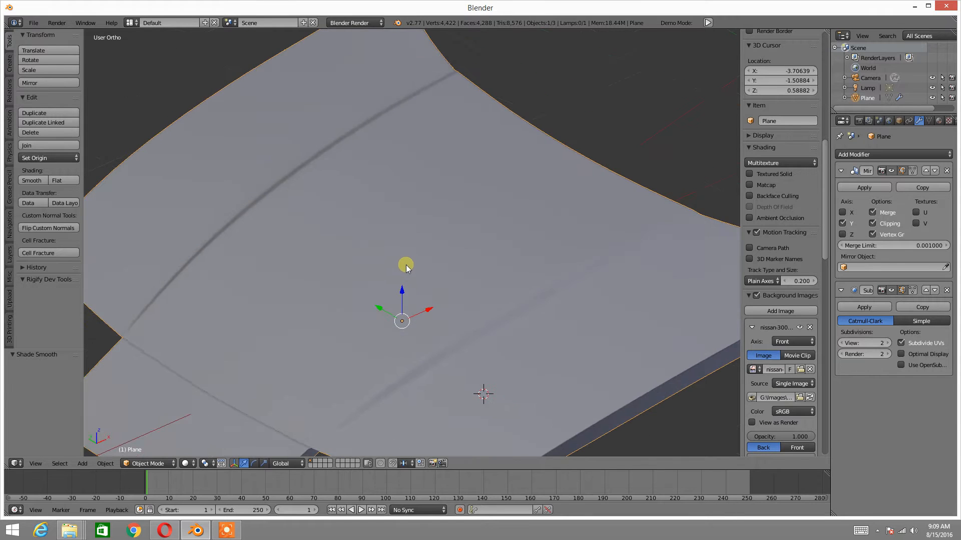
pyautogui.scroll(-2, 427, 260)
pyautogui.scroll(-3, 429, 281)
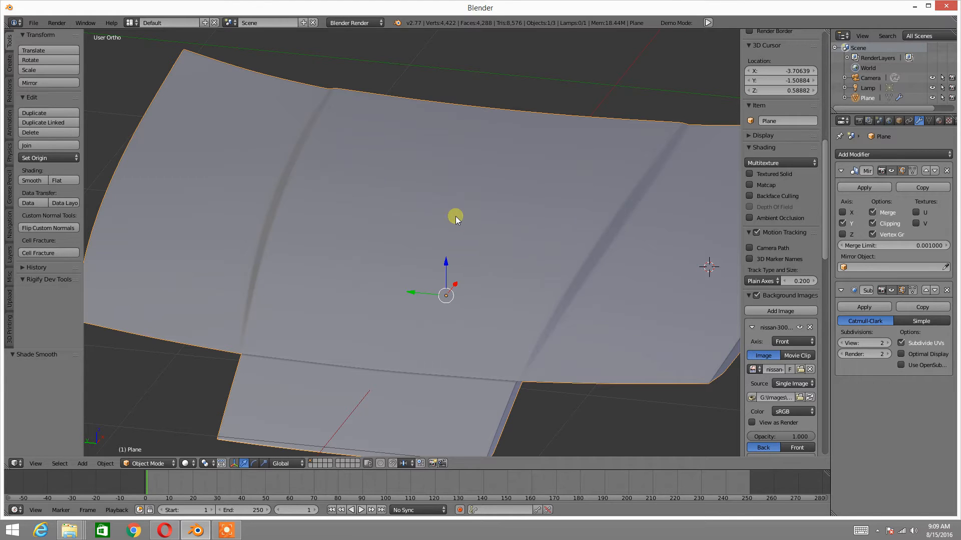
pyautogui.moveTo(455, 175)
pyautogui.mouseDown(button='middle')
pyautogui.moveTo(431, 182)
pyautogui.moveTo(453, 154)
pyautogui.moveTo(390, 190)
pyautogui.moveTo(401, 189)
pyautogui.moveTo(391, 204)
pyautogui.mouseUp(button='middle')
pyautogui.press('Tab')
pyautogui.click(496, 198)
# Examine the face layout of the hood mesh around the crease, front edge and outer side
pyautogui.moveTo(489, 208); pyautogui.dragTo(430, 228, button='middle')
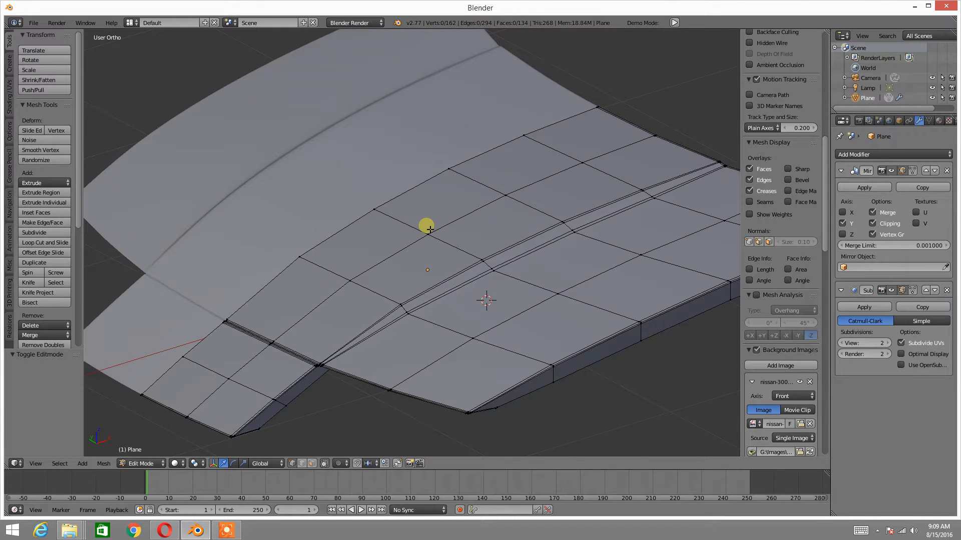
pyautogui.moveTo(445, 249); pyautogui.dragTo(451, 277, button='middle')
pyautogui.scroll(2, 376, 273)
pyautogui.scroll(2, 405, 285)
pyautogui.scroll(-3, 408, 287)
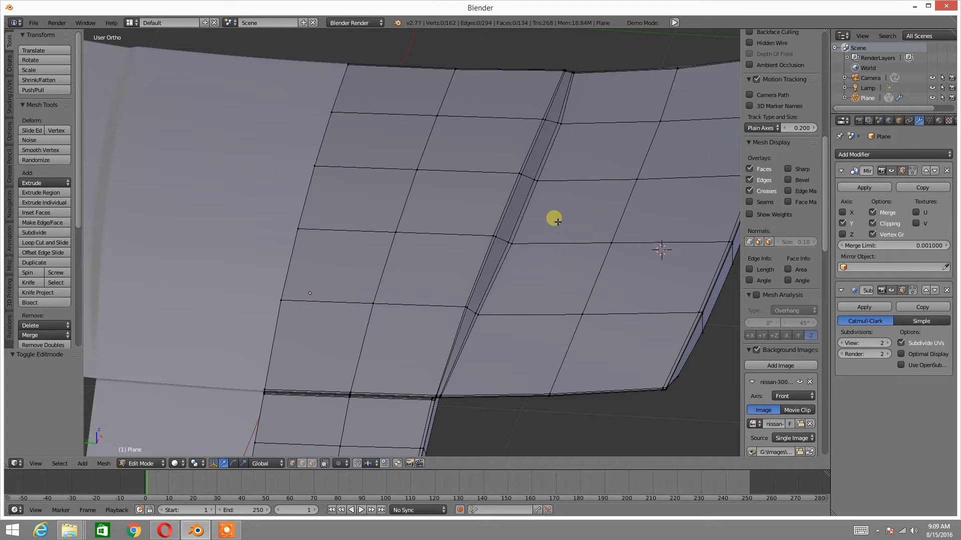
pyautogui.scroll(-3, 551, 221)
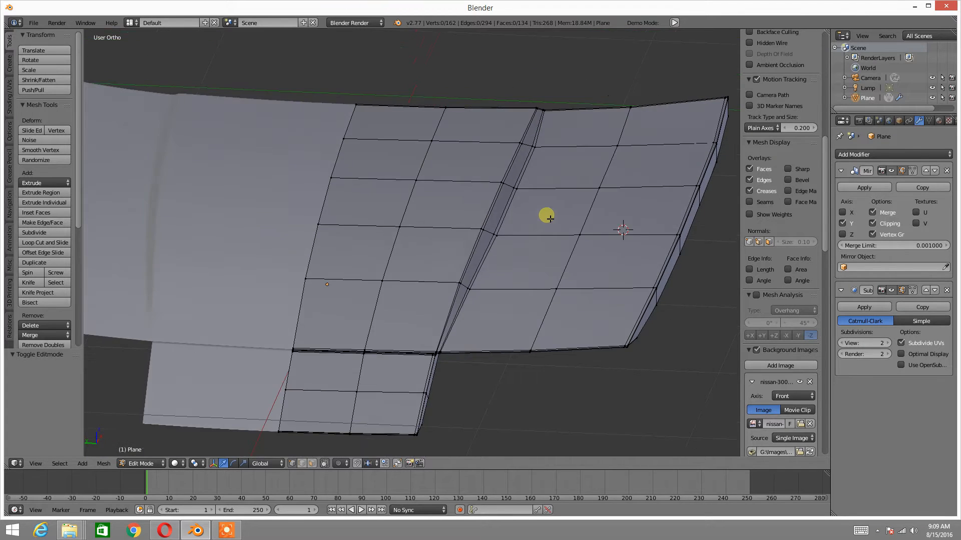
pyautogui.scroll(3, 526, 230)
pyautogui.moveTo(328, 282); pyautogui.dragTo(510, 251, button='middle')
pyautogui.moveTo(445, 227)
pyautogui.mouseDown(button='middle')
pyautogui.moveTo(388, 219)
pyautogui.moveTo(476, 215)
pyautogui.moveTo(491, 264)
pyautogui.moveTo(413, 262)
pyautogui.moveTo(422, 261)
pyautogui.moveTo(406, 272)
pyautogui.moveTo(401, 214)
pyautogui.moveTo(414, 238)
pyautogui.moveTo(377, 290)
pyautogui.moveTo(430, 227)
pyautogui.moveTo(268, 176)
pyautogui.moveTo(336, 235)
pyautogui.mouseUp(button='middle')
# Switch to face selection and select the hood's front outer corner face
pyautogui.hotkey('ctrl', 'Tab')
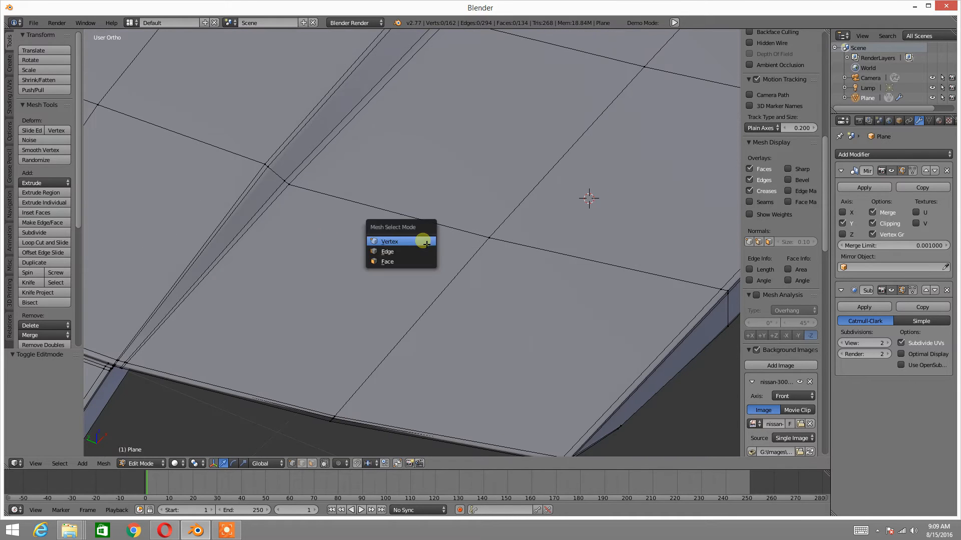
pyautogui.click(412, 263)
pyautogui.rightClick(518, 324)
pyautogui.keyDown('shift'); pyautogui.moveTo(533, 325); pyautogui.dragTo(418, 261, button='middle'); pyautogui.keyUp('shift')
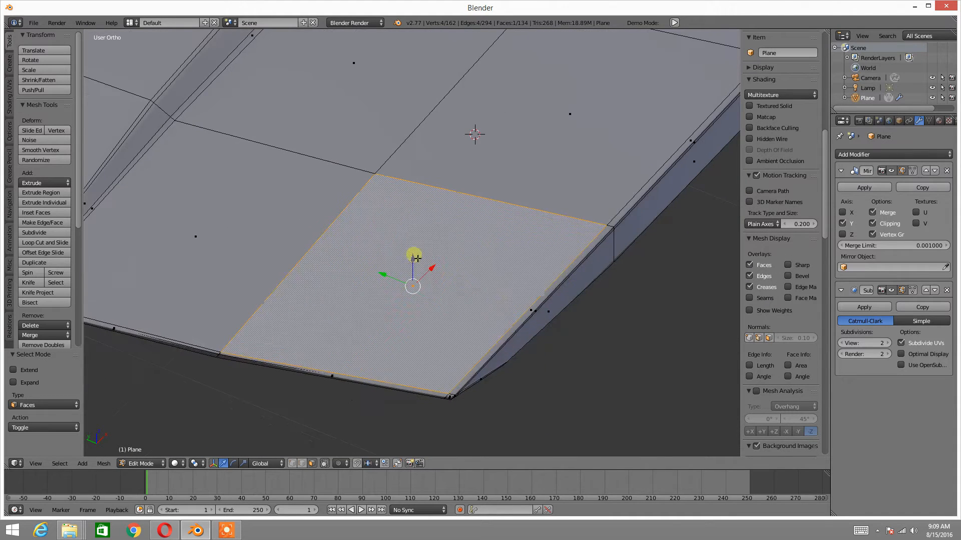
# Examine the selected four-sided corner face and the neighbouring faces from several angles
pyautogui.scroll(2, 425, 280)
pyautogui.keyDown('shift'); pyautogui.moveTo(426, 298); pyautogui.dragTo(448, 272, button='middle'); pyautogui.keyUp('shift')
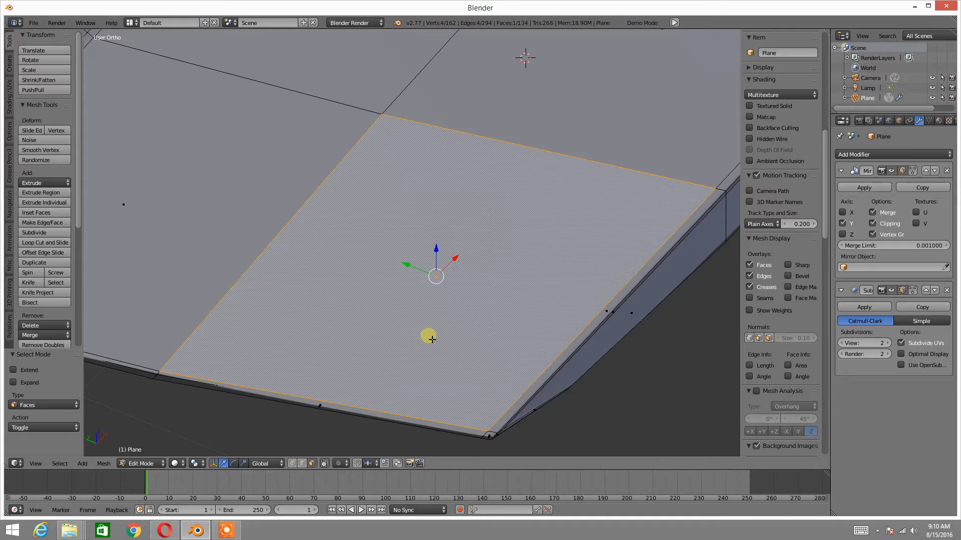
pyautogui.scroll(-7, 435, 335)
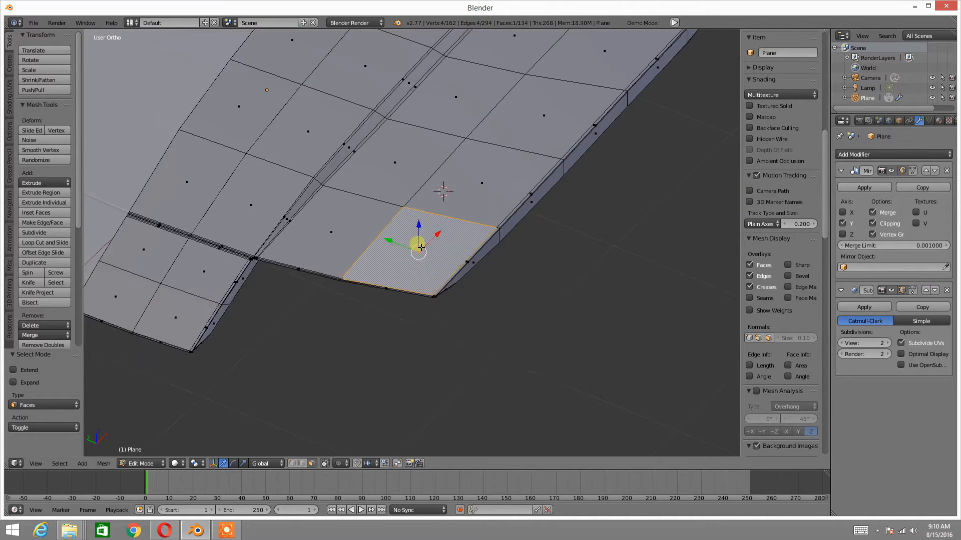
pyautogui.keyDown('shift'); pyautogui.moveTo(412, 293); pyautogui.dragTo(407, 360, button='middle'); pyautogui.keyUp('shift')
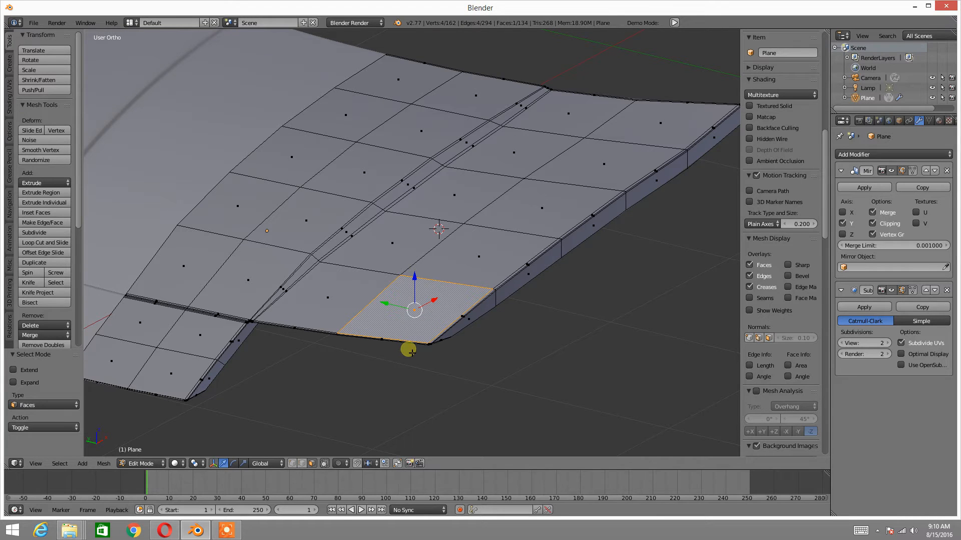
pyautogui.scroll(3, 429, 292)
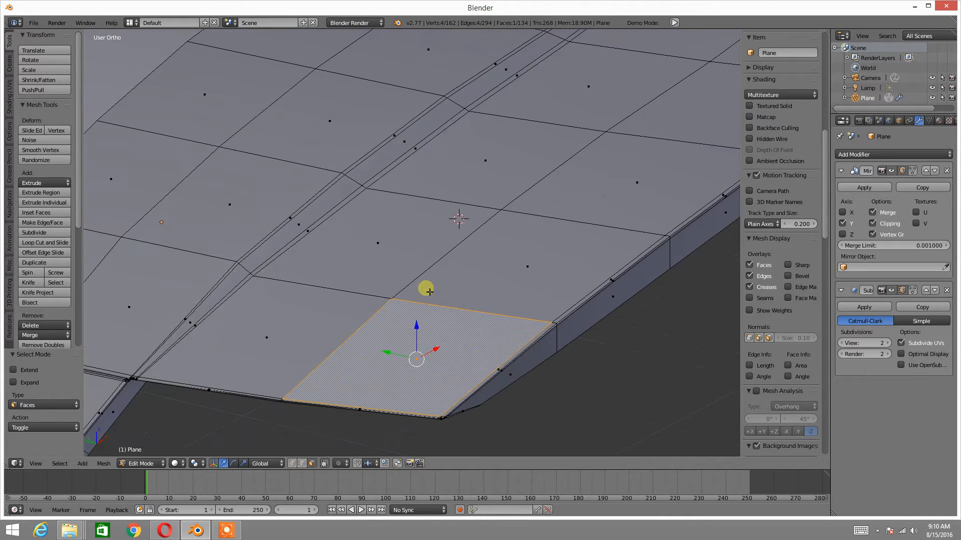
pyautogui.scroll(-2, 430, 295)
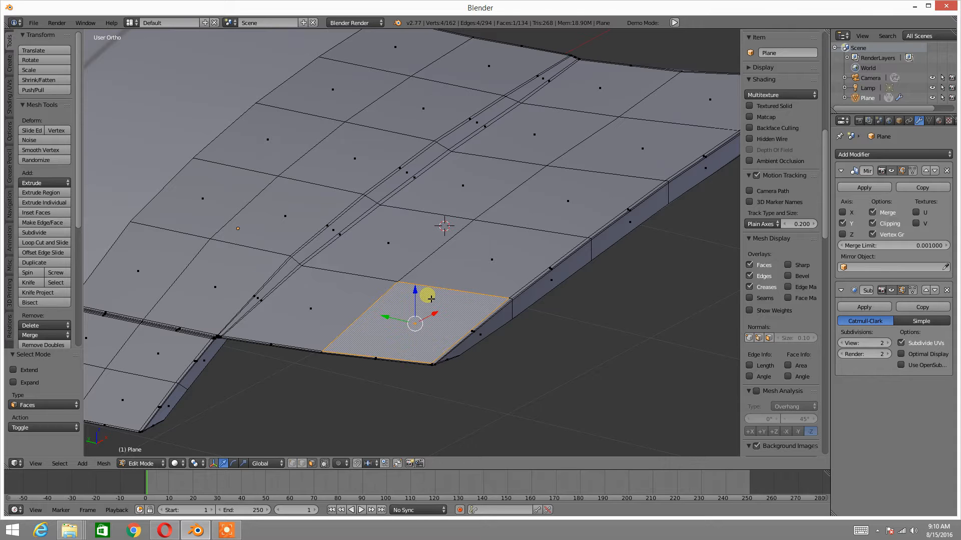
pyautogui.scroll(2, 432, 299)
pyautogui.scroll(-2, 435, 305)
pyautogui.moveTo(324, 290); pyautogui.dragTo(387, 241, button='middle')
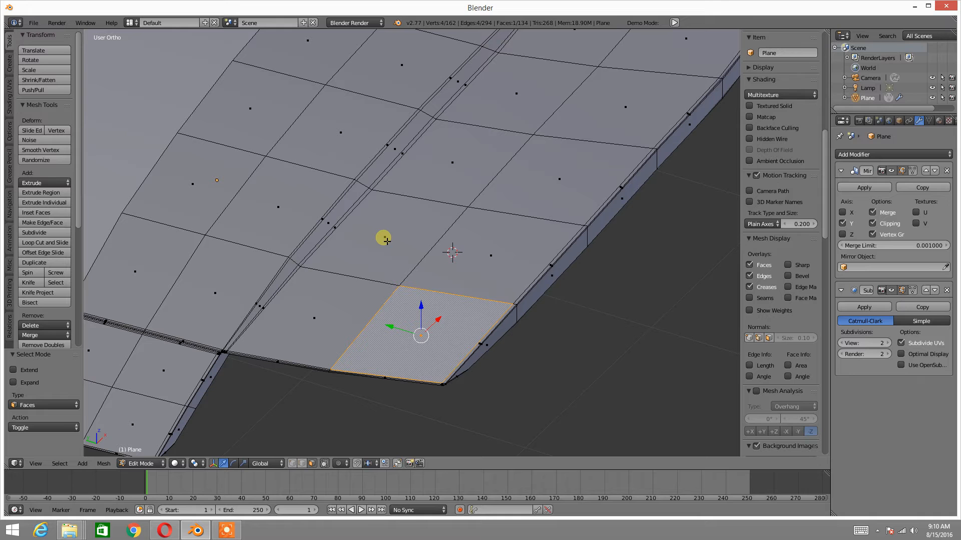
pyautogui.moveTo(355, 251); pyautogui.dragTo(400, 274, button='middle')
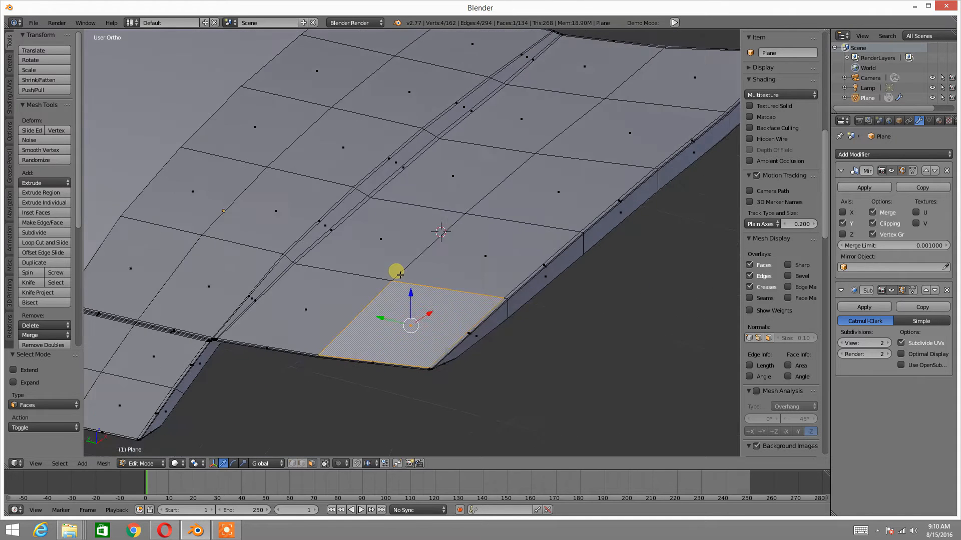
# Select all faces of the hood and convert them with Triangulate Faces
pyautogui.press('a')
pyautogui.press('a')
pyautogui.moveTo(326, 280); pyautogui.dragTo(392, 259, button='middle')
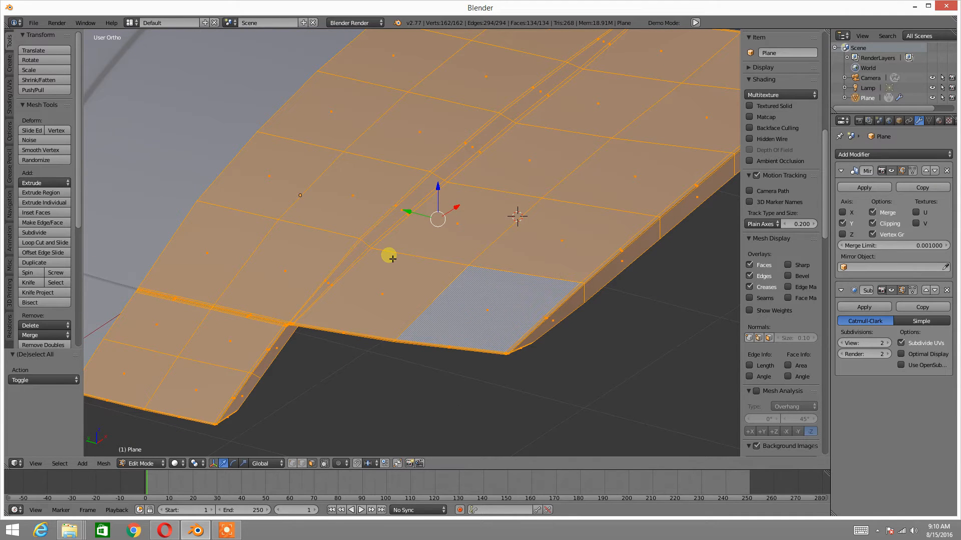
pyautogui.hotkey('ctrl', 'f')
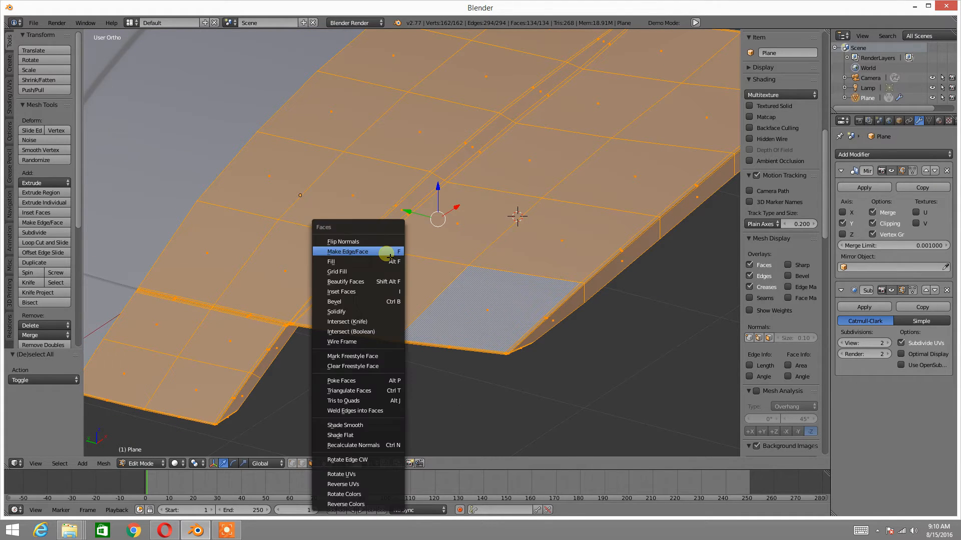
pyautogui.click(368, 391)
pyautogui.moveTo(386, 355)
pyautogui.mouseDown(button='middle')
pyautogui.moveTo(415, 311)
pyautogui.moveTo(406, 303)
pyautogui.moveTo(381, 303)
pyautogui.moveTo(403, 312)
pyautogui.moveTo(384, 316)
pyautogui.moveTo(423, 318)
pyautogui.moveTo(393, 352)
pyautogui.moveTo(337, 371)
pyautogui.moveTo(435, 311)
pyautogui.moveTo(353, 313)
pyautogui.moveTo(321, 273)
pyautogui.moveTo(317, 320)
pyautogui.moveTo(347, 320)
pyautogui.moveTo(335, 317)
pyautogui.moveTo(435, 285)
pyautogui.moveTo(413, 308)
pyautogui.moveTo(431, 260)
pyautogui.moveTo(481, 252)
pyautogui.moveTo(418, 292)
pyautogui.moveTo(429, 285)
pyautogui.mouseUp(button='middle')
# Return the hood to Object Mode and inspect its surface shading from the side and front
pyautogui.press('Tab')
pyautogui.click(285, 307)
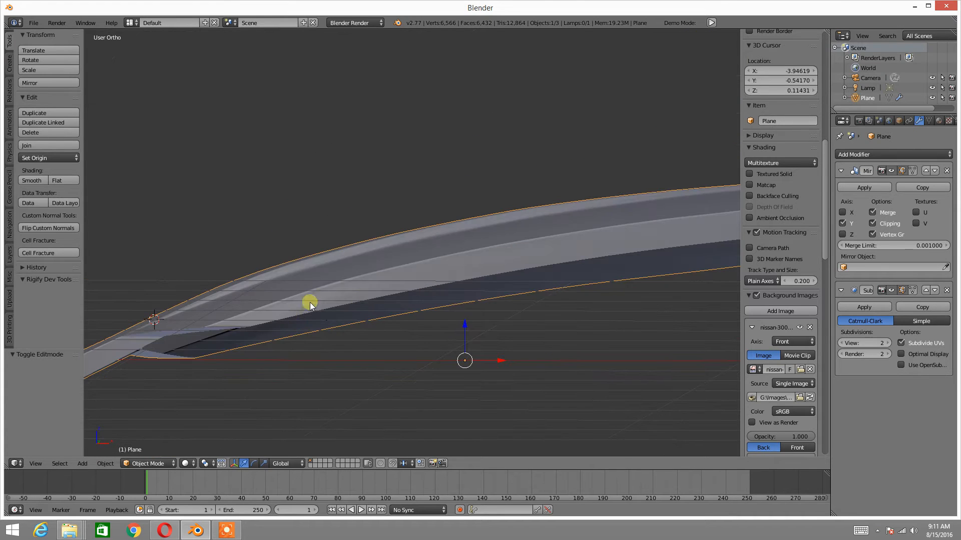
pyautogui.moveTo(483, 257); pyautogui.dragTo(267, 267, button='middle')
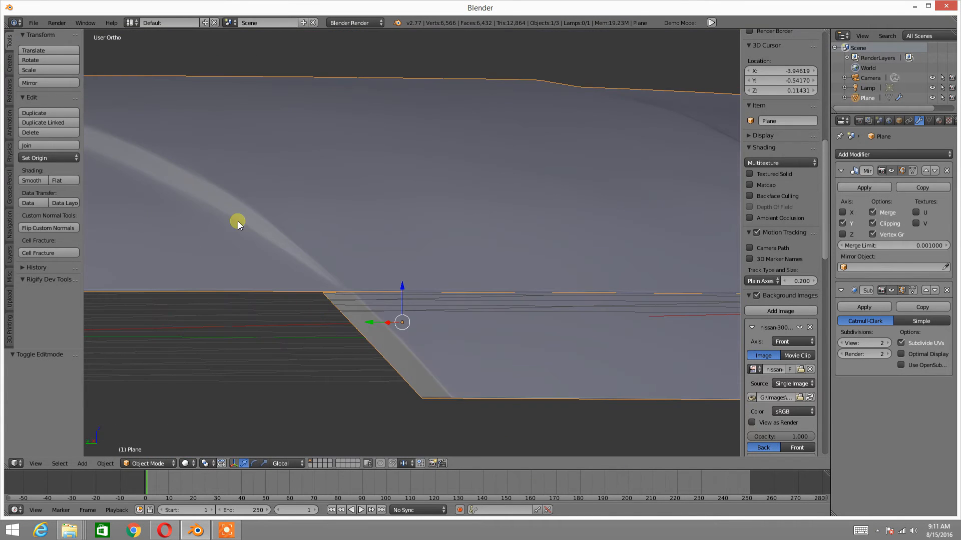
pyautogui.moveTo(466, 287); pyautogui.dragTo(354, 302, button='middle')
# Deselect the hood, add a UV sphere and move it out in front of the hood
pyautogui.press('a')
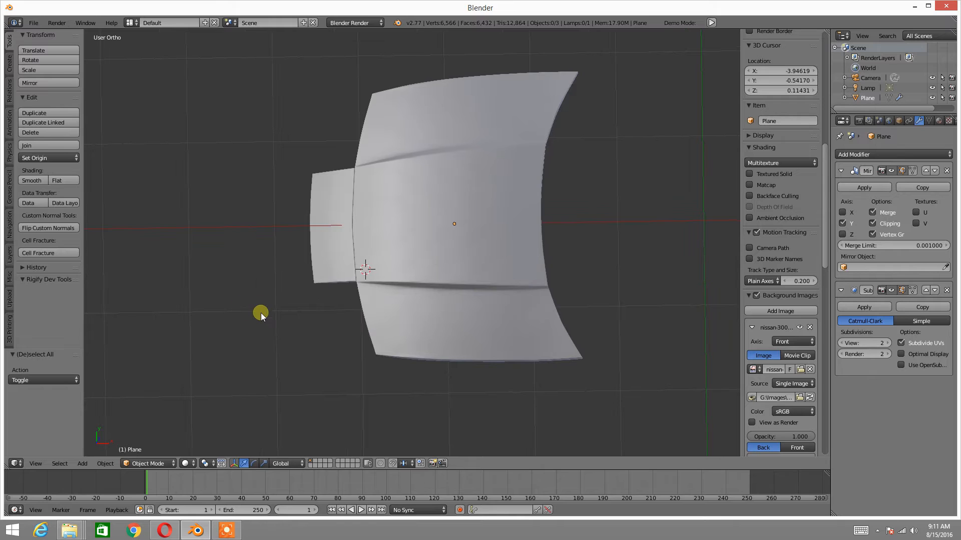
pyautogui.press('space')
pyautogui.moveTo(260, 313)
pyautogui.moveTo(310, 313)
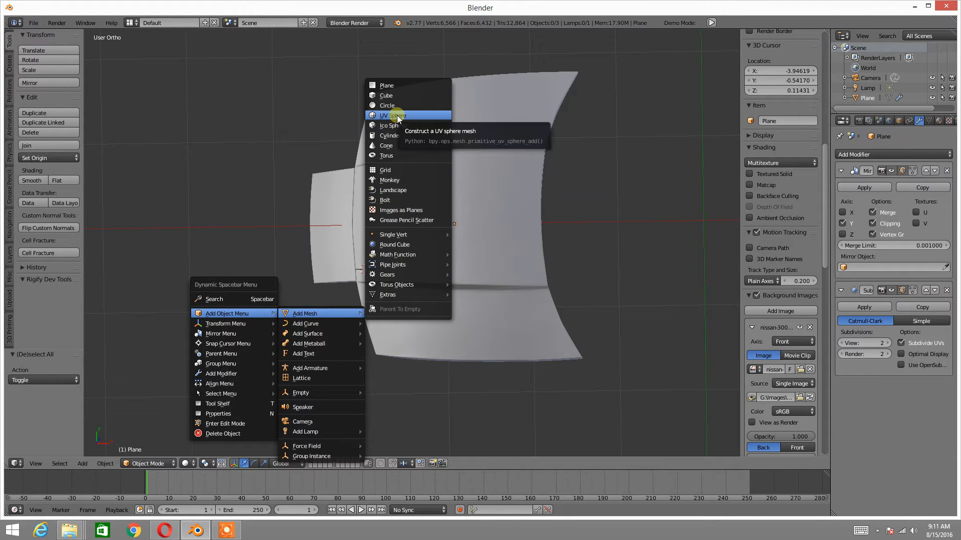
pyautogui.click(397, 116)
pyautogui.moveTo(389, 259); pyautogui.dragTo(416, 231, button='middle')
pyautogui.moveTo(409, 260); pyautogui.dragTo(237, 288)
pyautogui.scroll(3, 388, 260)
pyautogui.keyDown('shift'); pyautogui.moveTo(236, 288); pyautogui.dragTo(420, 258, button='middle'); pyautogui.keyUp('shift')
# Triangulate all faces of the sphere in Edit Mode and clear the selection
pyautogui.press('Tab')
pyautogui.click(461, 247)
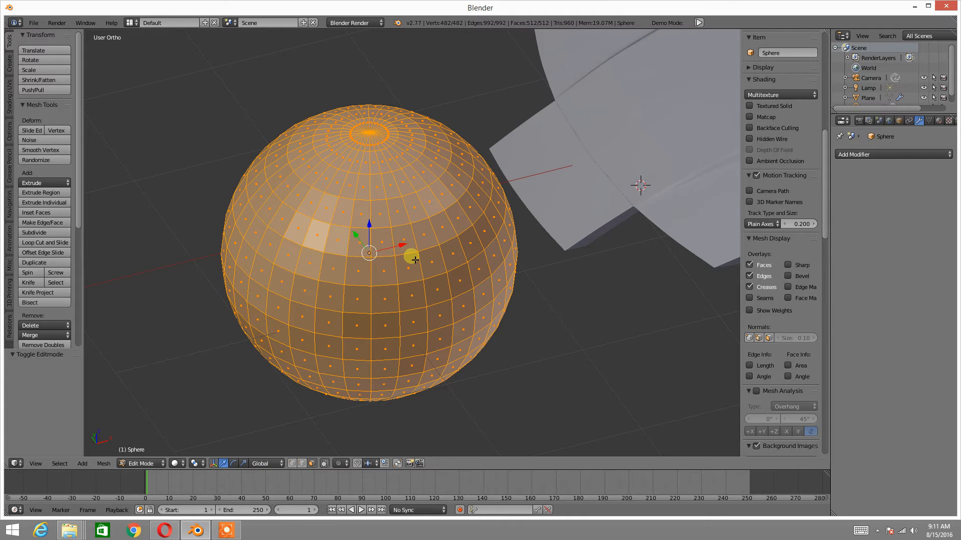
pyautogui.hotkey('ctrl', 'f')
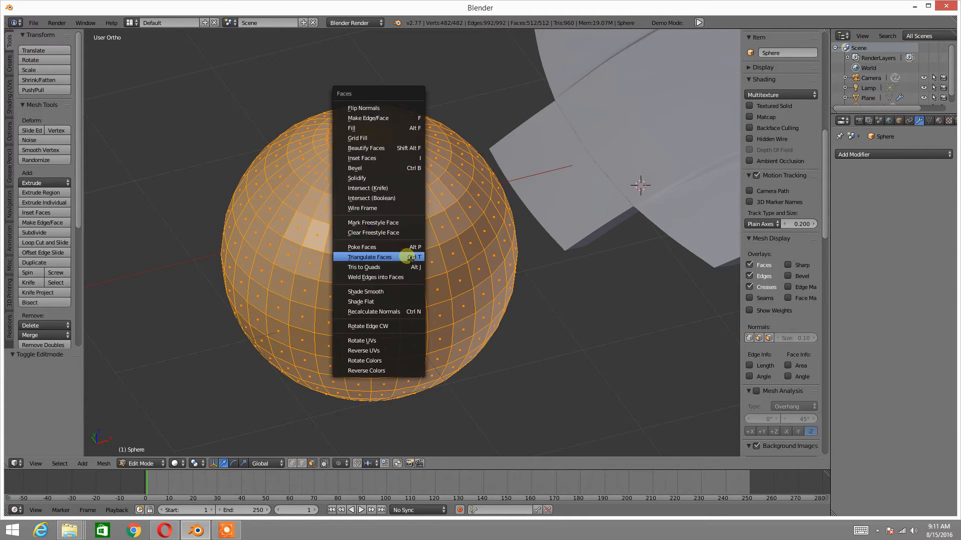
pyautogui.click(410, 259)
pyautogui.moveTo(387, 271); pyautogui.dragTo(400, 261, button='middle')
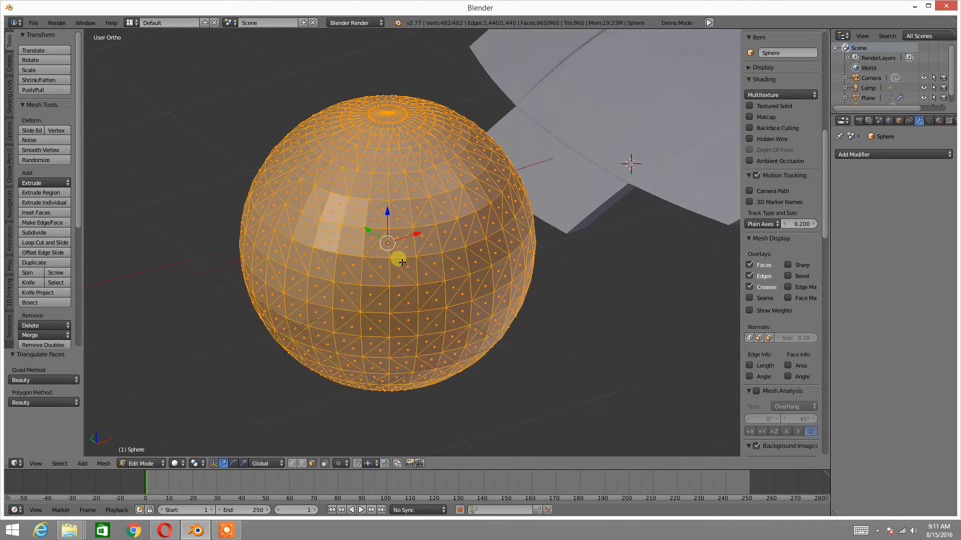
pyautogui.press('a')
pyautogui.scroll(-5, 765, 230)
# Return the sphere to Object Mode and add a Subdivision Surface modifier with 2 view subdivisions
pyautogui.press('Tab')
pyautogui.click(431, 212)
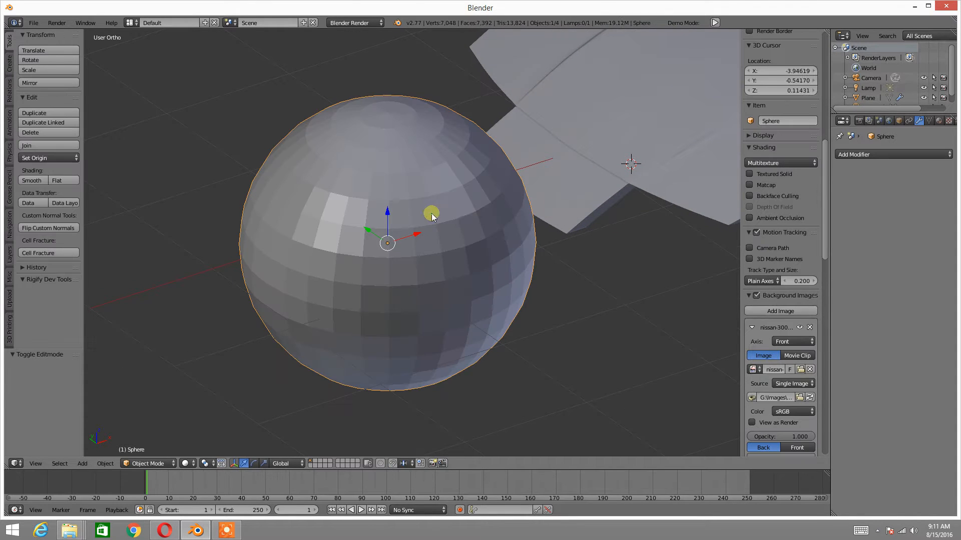
pyautogui.click(918, 154)
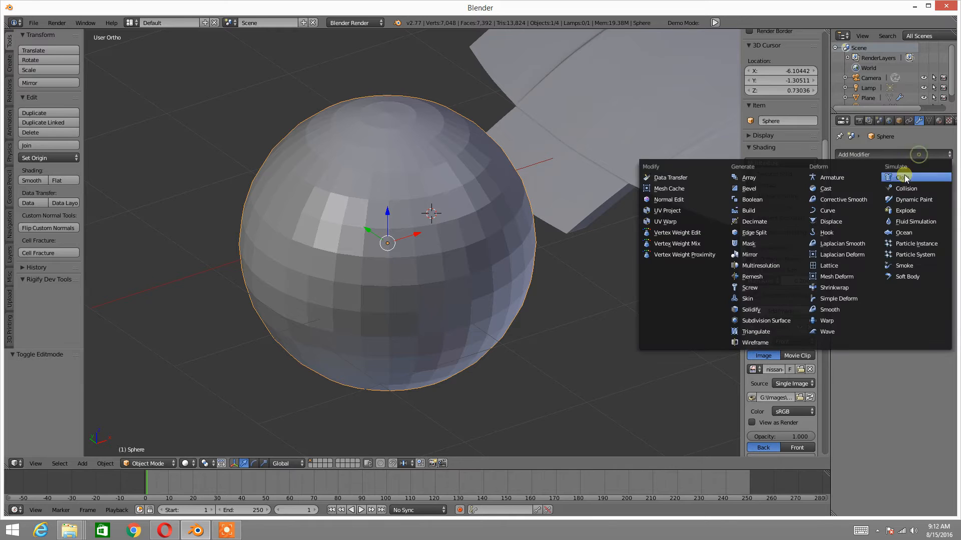
pyautogui.click(764, 319)
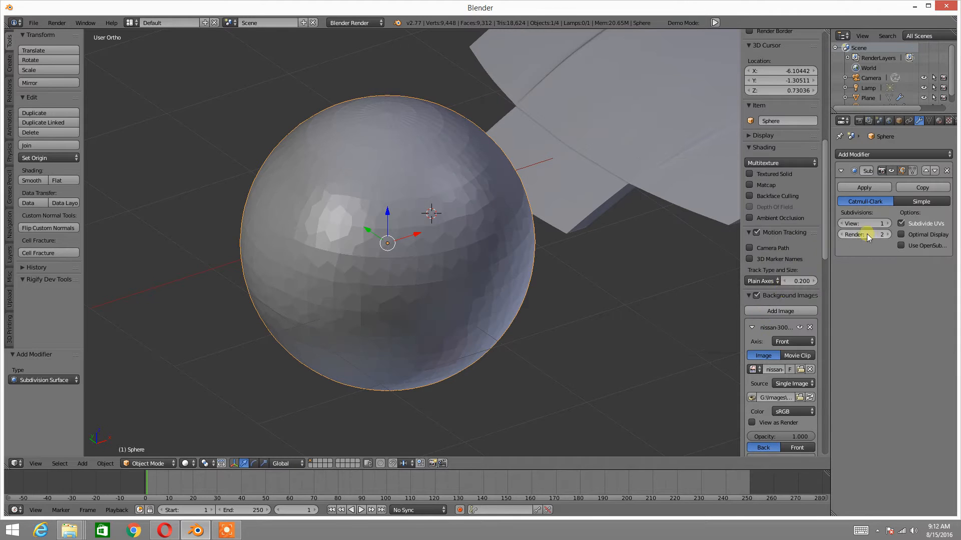
pyautogui.click(888, 224)
pyautogui.moveTo(496, 274); pyautogui.dragTo(416, 268, button='middle')
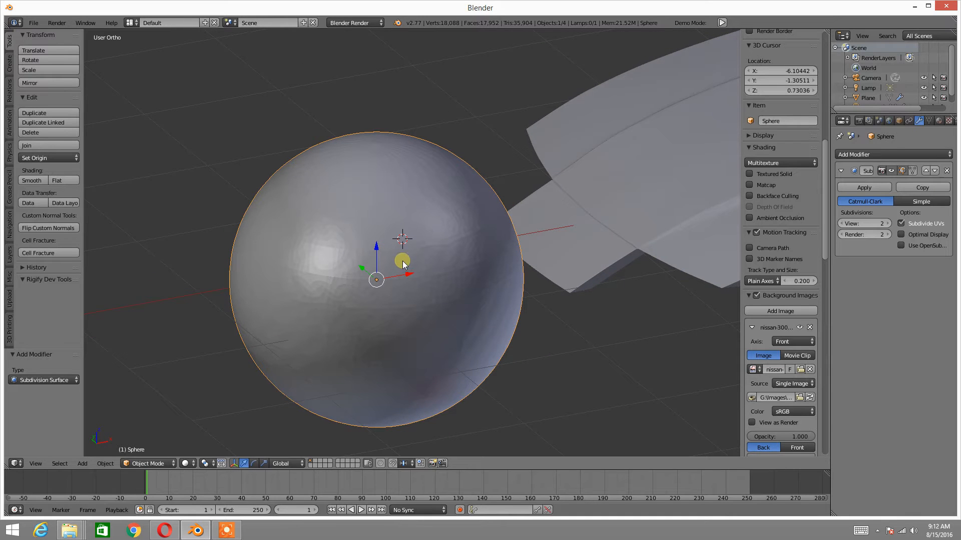
# Set the Subdivision Surface view level to 1 on both the sphere and the hood
pyautogui.click(842, 223)
pyautogui.moveTo(505, 241); pyautogui.dragTo(452, 251, button='middle')
pyautogui.rightClick(513, 241)
pyautogui.press('KP_Decimal')
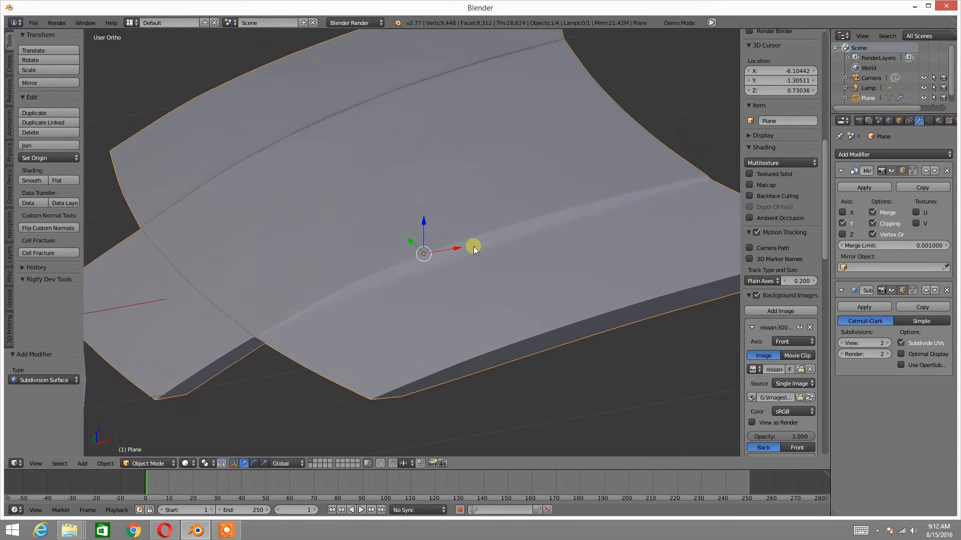
pyautogui.click(841, 343)
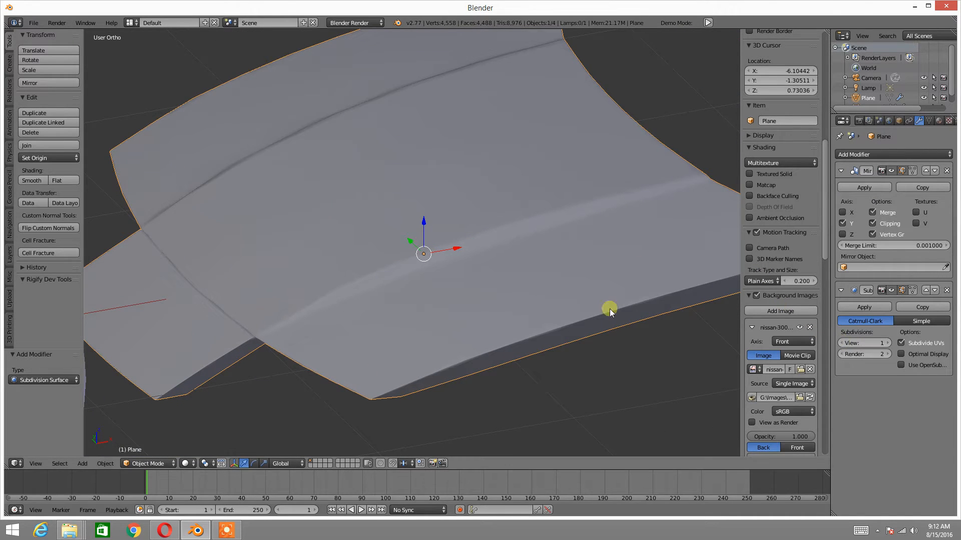
# Open the sphere in Edit Mode and inspect its triangulated faces
pyautogui.moveTo(345, 306); pyautogui.dragTo(352, 250, button='middle')
pyautogui.rightClick(351, 250)
pyautogui.scroll(3, 351, 249)
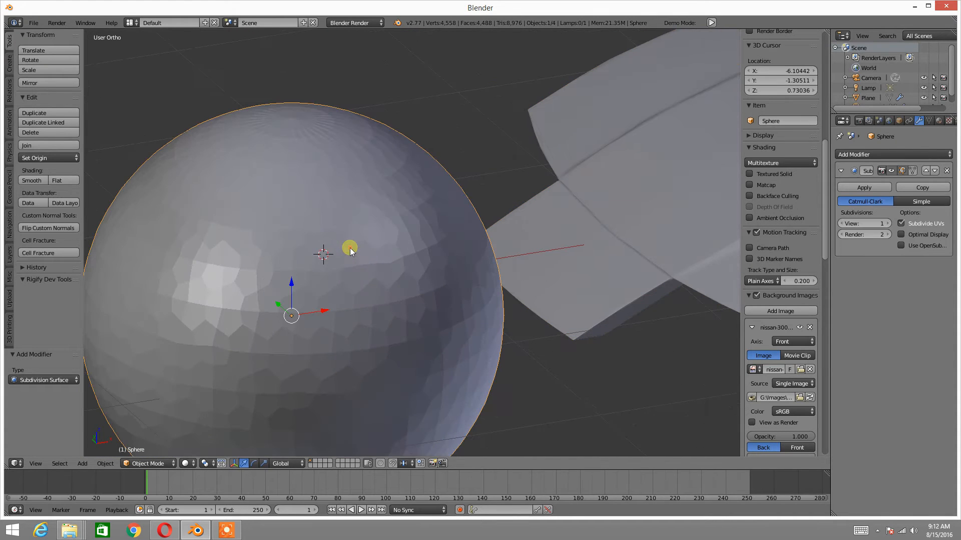
pyautogui.press('Tab')
pyautogui.click(440, 242)
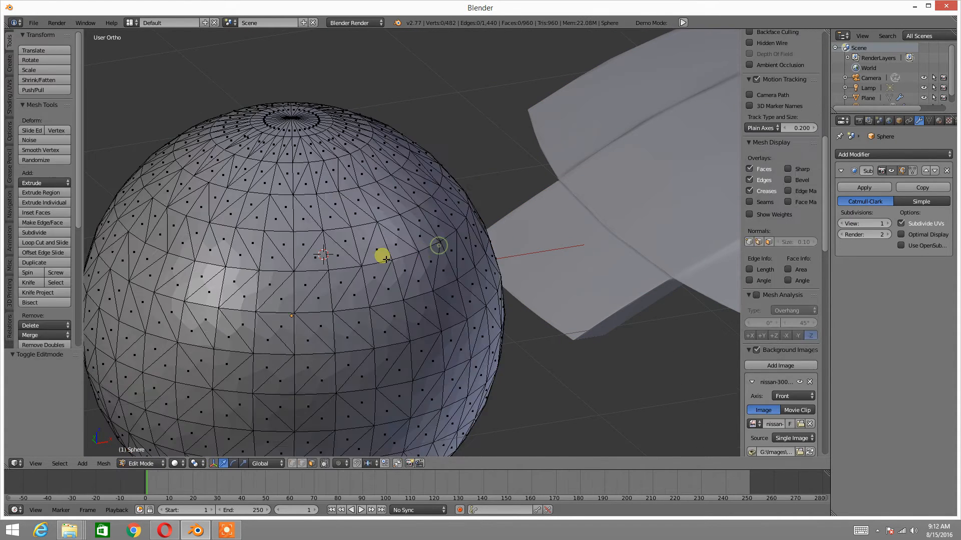
pyautogui.moveTo(349, 269); pyautogui.dragTo(369, 272, button='middle')
pyautogui.rightClick(369, 271)
# Return the sphere to Object Mode and delete it
pyautogui.press('Tab')
pyautogui.click(335, 248)
pyautogui.press('x')
pyautogui.click(337, 247)
# Select the hood and enter Edit Mode on it
pyautogui.scroll(5, 310, 212)
pyautogui.moveTo(310, 213); pyautogui.dragTo(424, 217, button='middle')
pyautogui.rightClick(428, 215)
pyautogui.press('Tab')
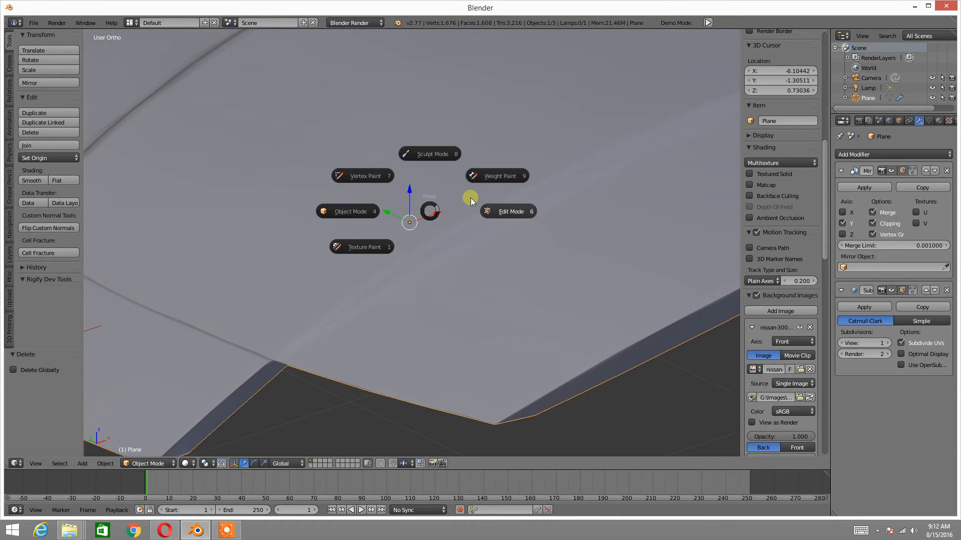
pyautogui.click(517, 212)
# Convert all of the hood's triangles to quads with Tris to Quads and switch to edge selection
pyautogui.scroll(6, 487, 211)
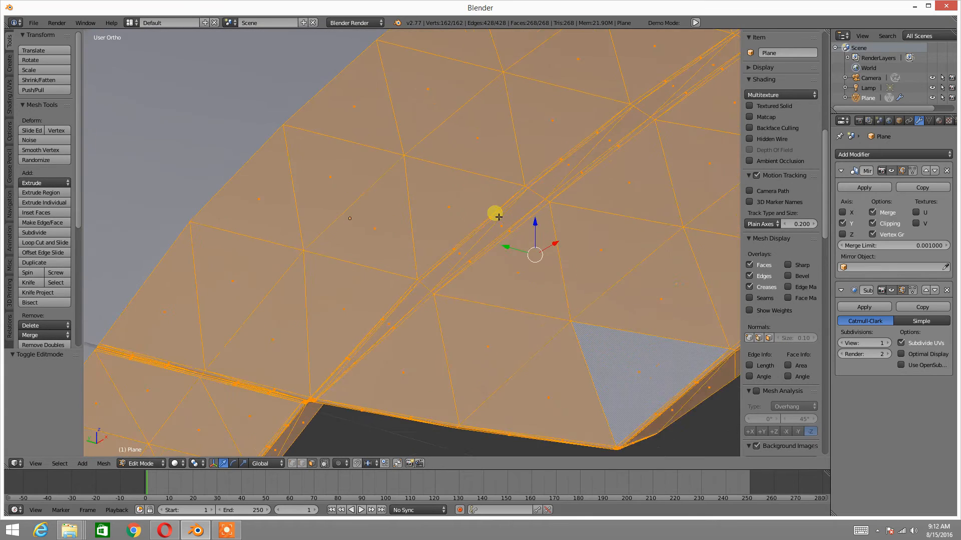
pyautogui.scroll(-4, 501, 207)
pyautogui.scroll(2, 477, 208)
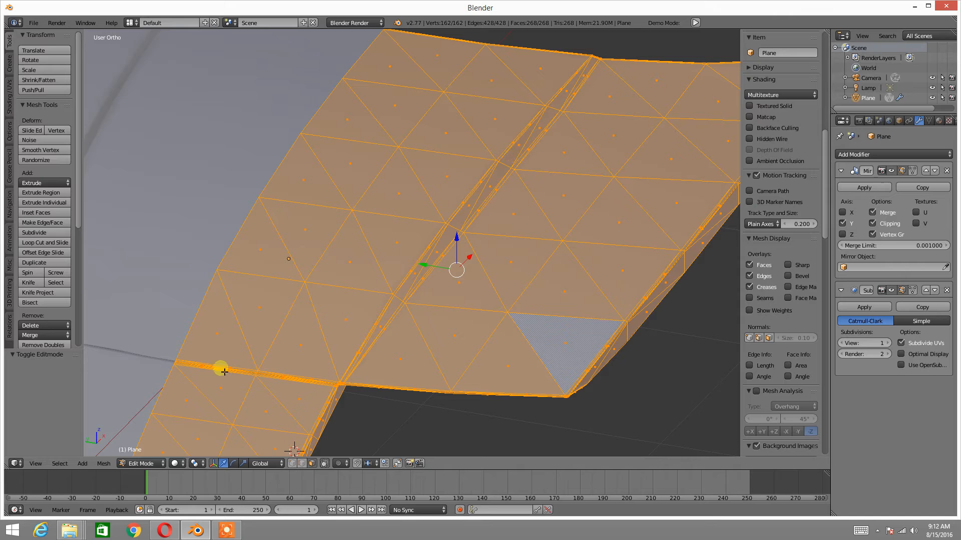
pyautogui.hotkey('ctrl', 'f')
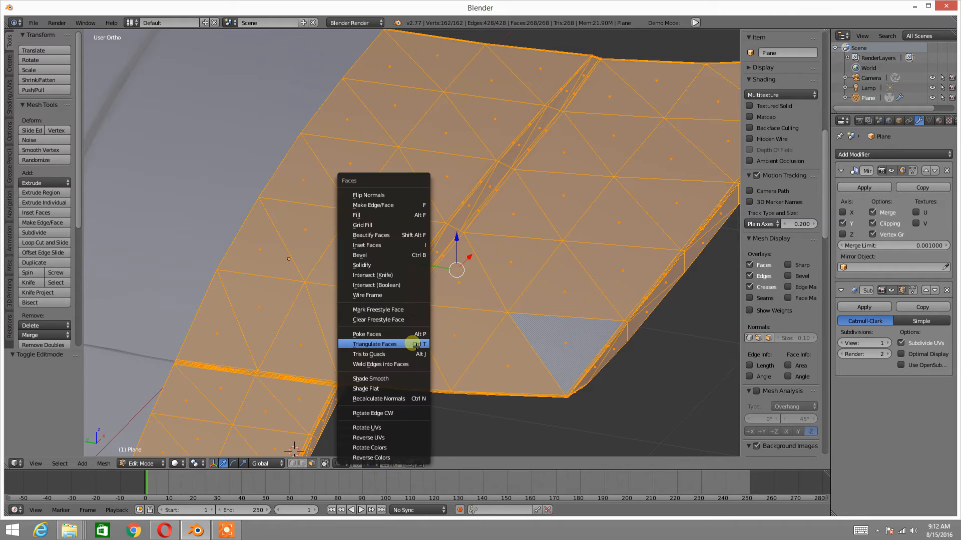
pyautogui.click(390, 354)
pyautogui.scroll(5, 442, 320)
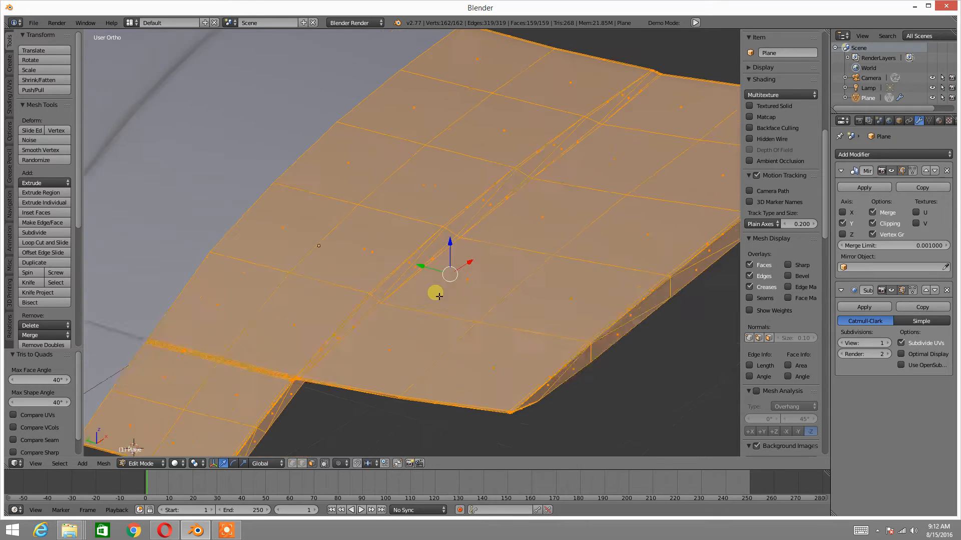
pyautogui.hotkey('ctrl', 'Tab')
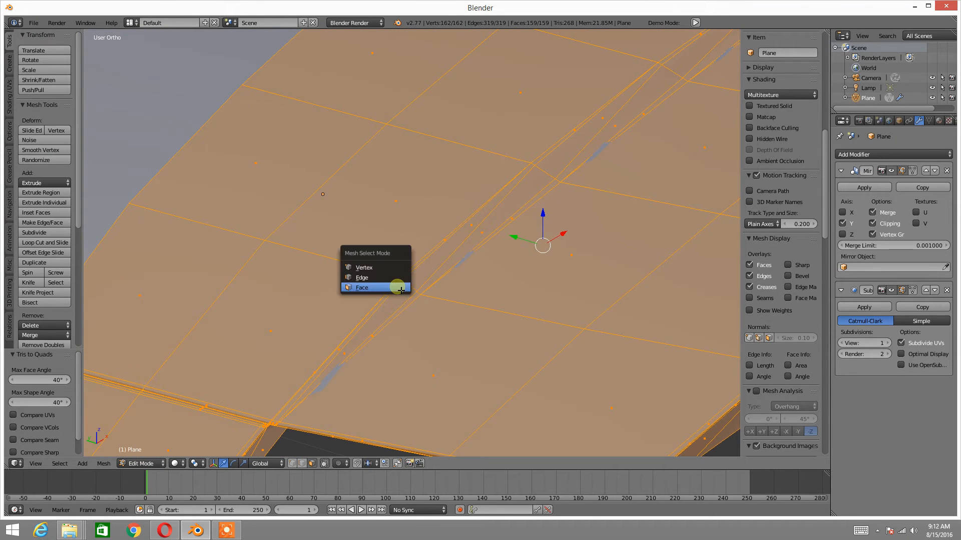
pyautogui.click(383, 273)
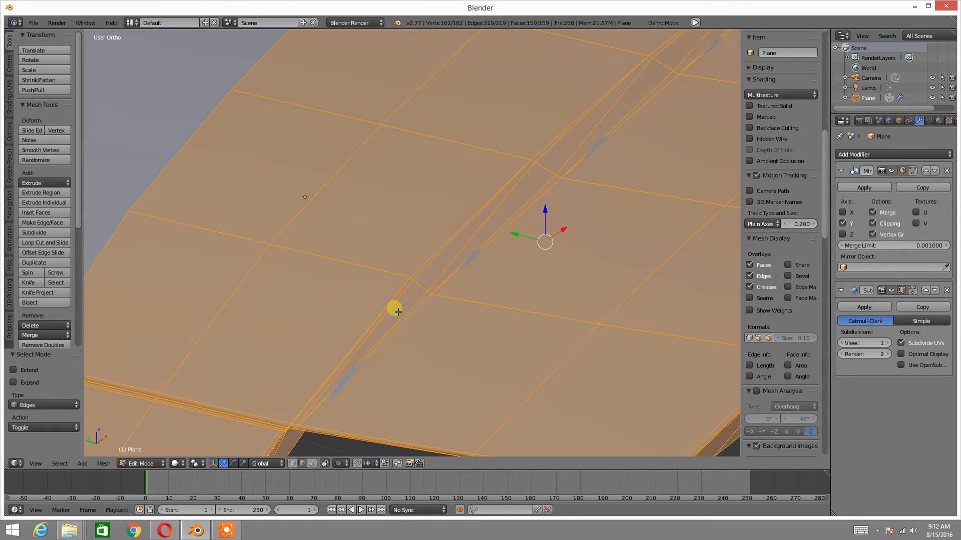
# Undo the quad conversion and the earlier triangulation of the hood, and deselect the whole mesh
pyautogui.hotkey('ctrl', 'z')
pyautogui.hotkey('ctrl', 'z')
pyautogui.hotkey('ctrl', 'z')
pyautogui.hotkey('ctrl', 'z')
pyautogui.moveTo(393, 312); pyautogui.dragTo(399, 311, button='middle')
pyautogui.hotkey('ctrl', 'z')
pyautogui.scroll(-3, 398, 311)
pyautogui.press('a')
# Inspect the hood's smoothed surface in Object Mode, and return to Edit Mode
pyautogui.press('Tab')
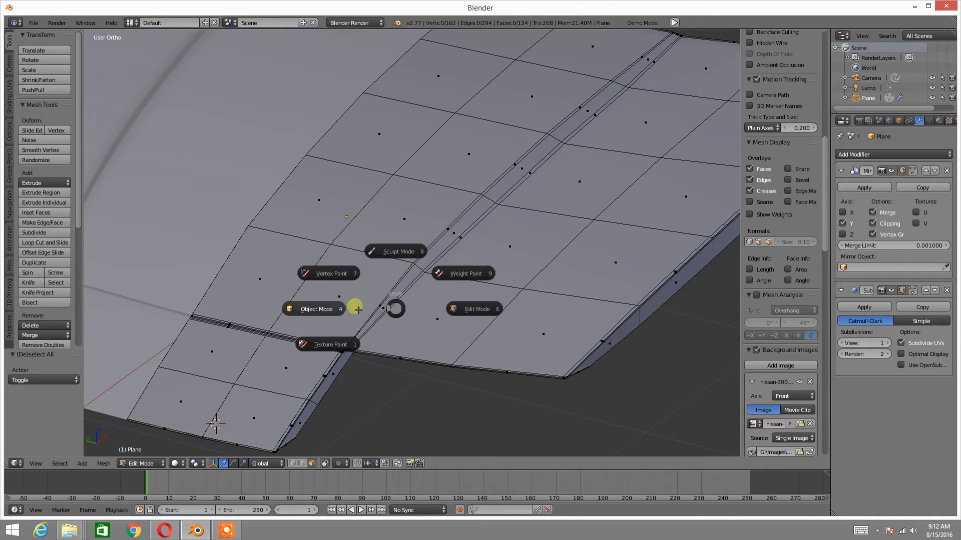
pyautogui.click(332, 310)
pyautogui.moveTo(332, 310); pyautogui.dragTo(408, 320, button='middle')
pyautogui.press('Tab')
pyautogui.click(431, 286)
# In vertex selection, select two neighbouring vertices beside the hood crease and try to extrude their edge upward along Z
pyautogui.scroll(2, 437, 318)
pyautogui.keyDown('shift'); pyautogui.moveTo(458, 297); pyautogui.dragTo(466, 329, button='middle'); pyautogui.keyUp('shift')
pyautogui.hotkey('ctrl', 'Tab')
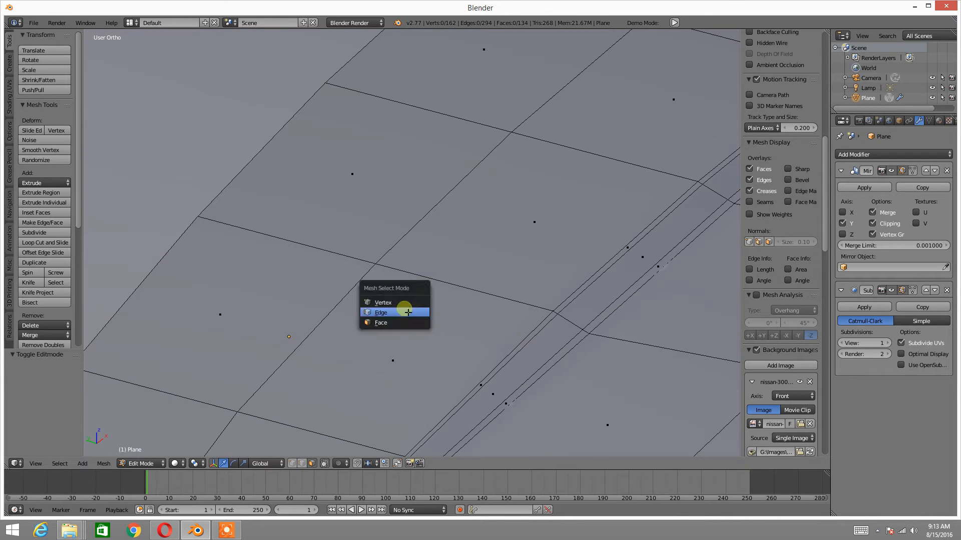
pyautogui.click(396, 304)
pyautogui.rightClick(381, 270)
pyautogui.keyDown('shift'); pyautogui.rightClick(550, 309); pyautogui.keyUp('shift')
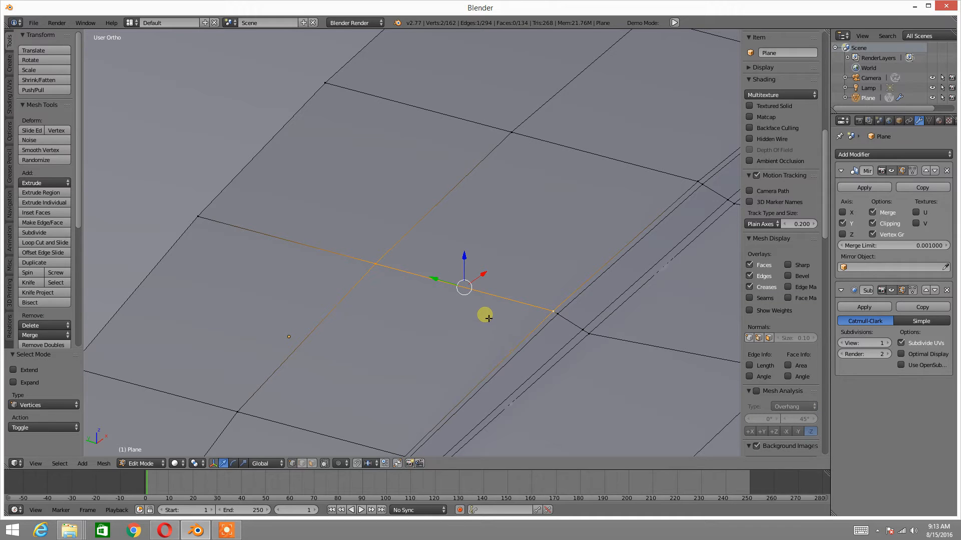
pyautogui.press('e')
pyautogui.press('z')
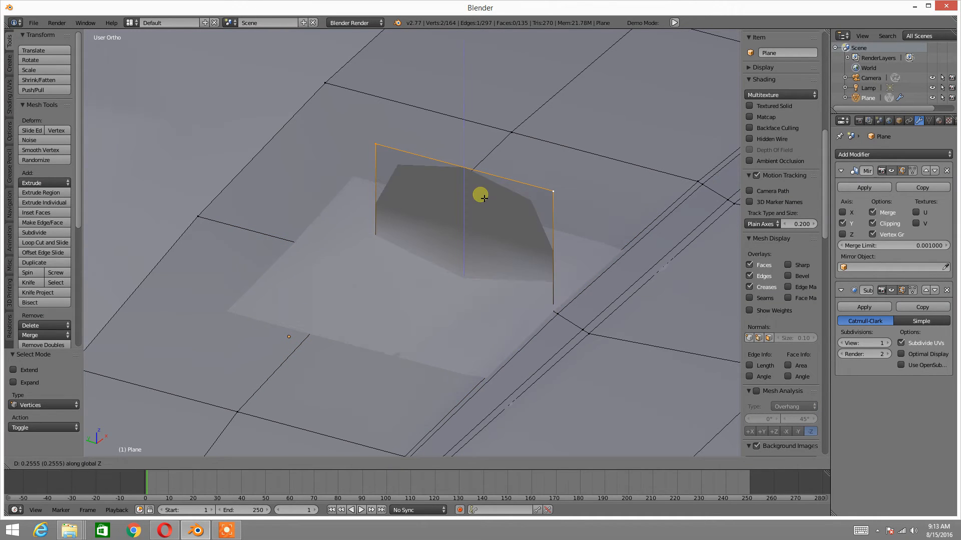
pyautogui.rightClick(481, 184)
pyautogui.scroll(-3, 499, 235)
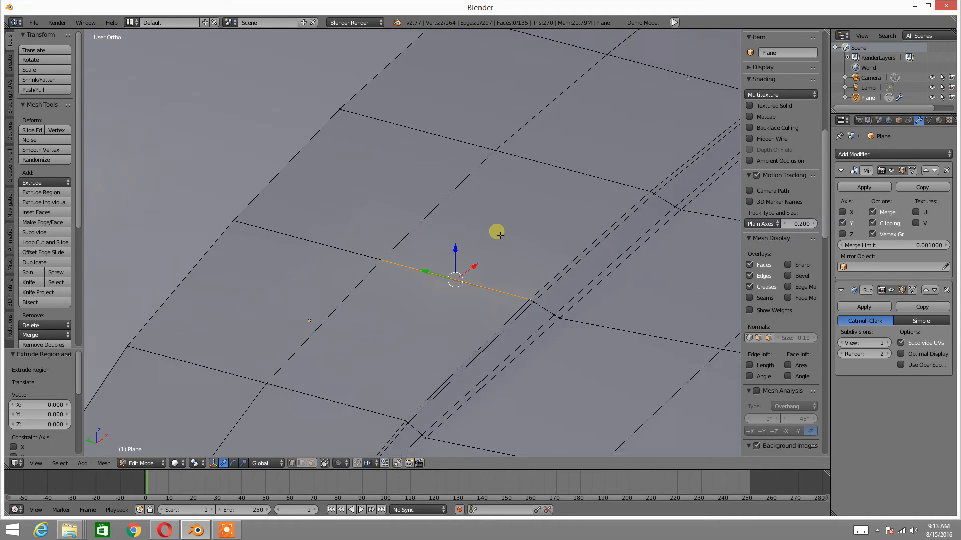
# Examine in Object Mode how the extruded edge affects the hood's surface
pyautogui.press('Tab')
pyautogui.click(426, 241)
pyautogui.moveTo(425, 242); pyautogui.dragTo(486, 283, button='middle')
pyautogui.moveTo(499, 328); pyautogui.dragTo(478, 305, button='middle')
# Return to Edit Mode and raise the extruded edge about 0.204 along Z
pyautogui.press('Tab')
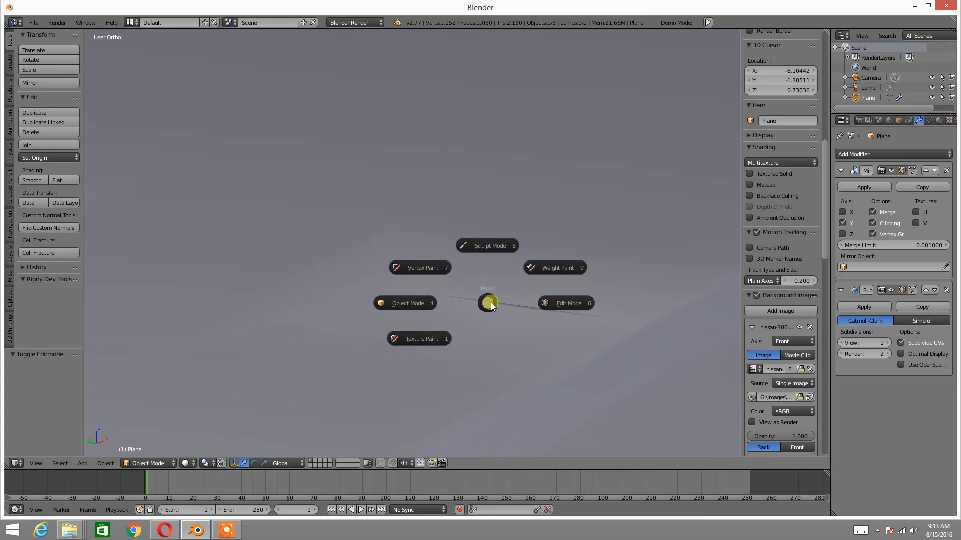
pyautogui.click(558, 309)
pyautogui.press('e')
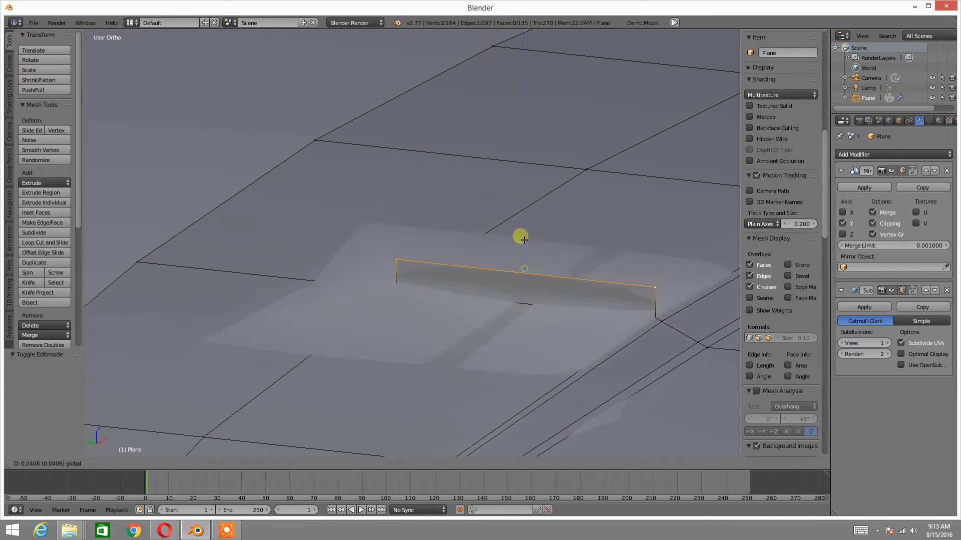
pyautogui.click(515, 113)
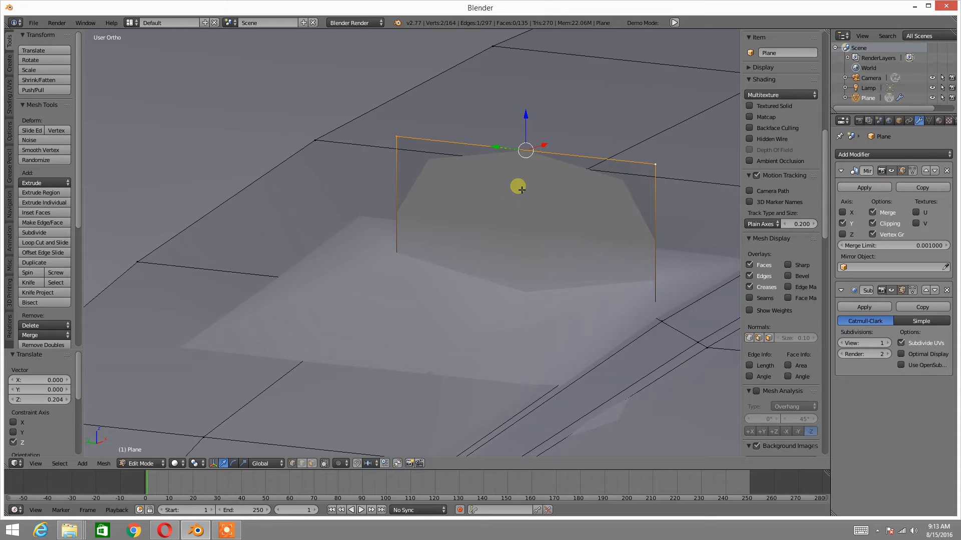
# Delete the raised top edge and select the upper vertex of one vertical edge
pyautogui.press('x')
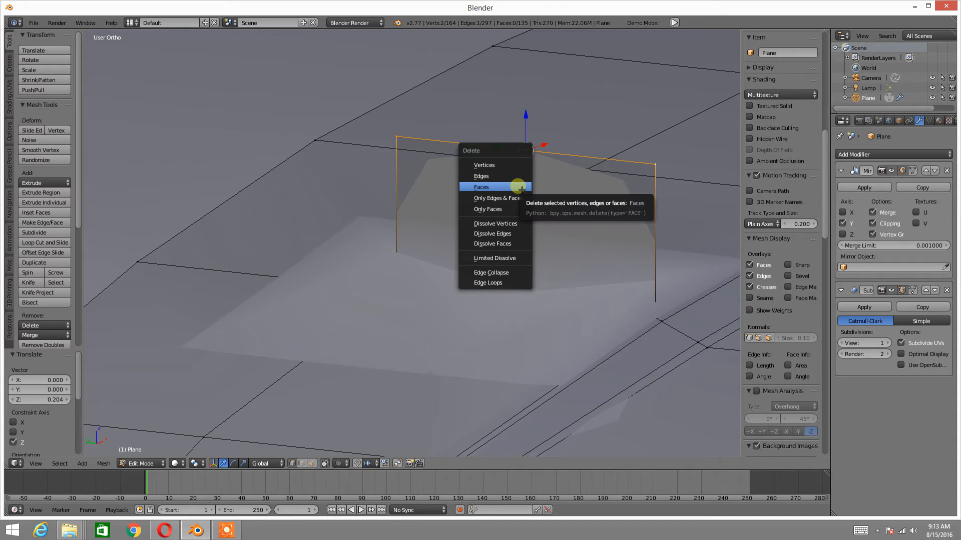
pyautogui.click(519, 179)
pyautogui.rightClick(645, 168)
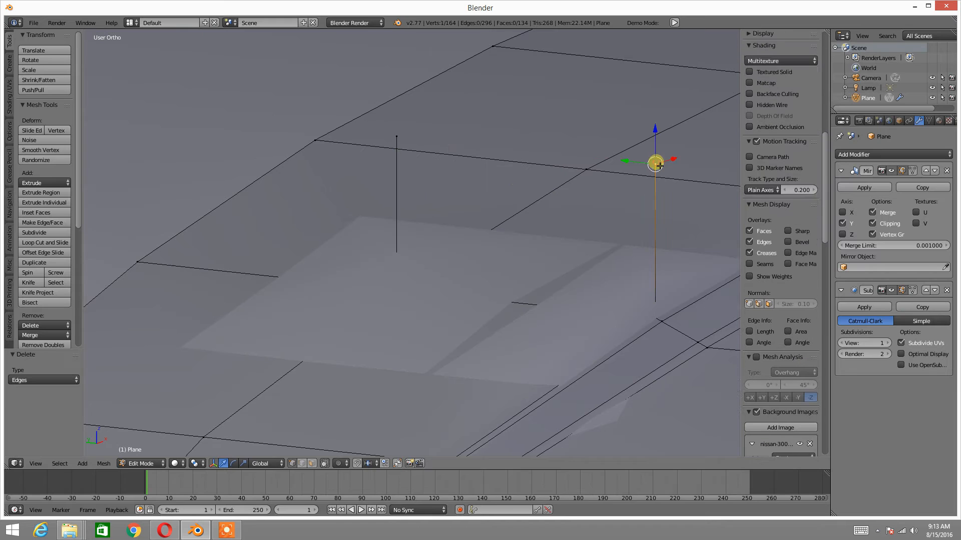
# Examine the loose vertical edges and the surrounding hood surface in Object Mode
pyautogui.press('Tab')
pyautogui.click(528, 195)
pyautogui.scroll(-2, 528, 195)
pyautogui.moveTo(529, 195)
pyautogui.mouseDown(button='middle')
pyautogui.moveTo(545, 231)
pyautogui.moveTo(598, 190)
pyautogui.moveTo(521, 226)
pyautogui.moveTo(512, 250)
pyautogui.moveTo(464, 251)
pyautogui.moveTo(542, 272)
pyautogui.mouseUp(button='middle')
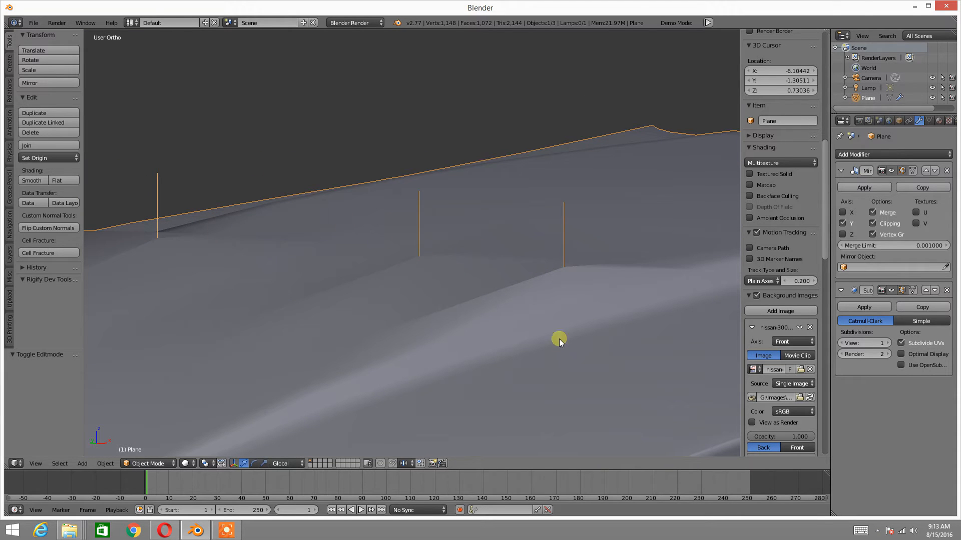
pyautogui.press('Tab')
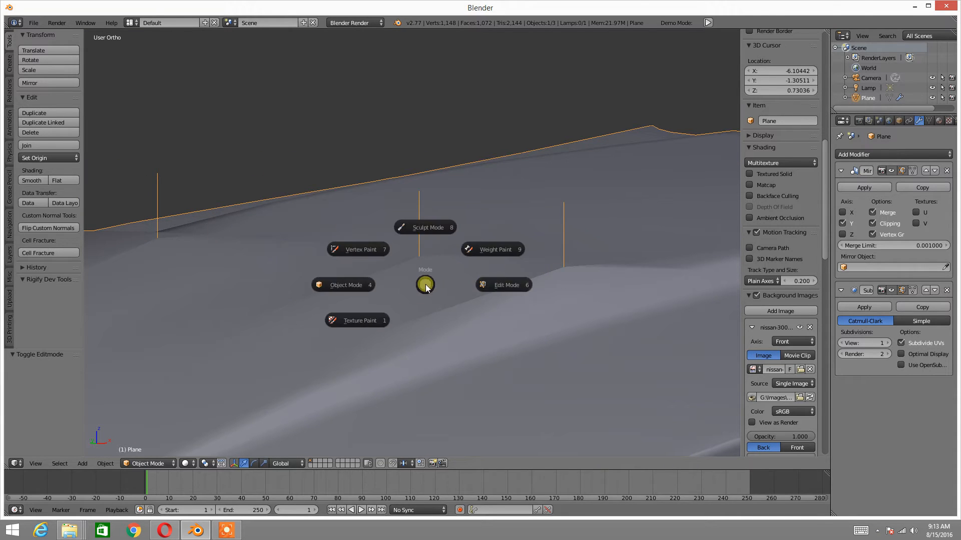
pyautogui.click(373, 284)
# In Edit Mode, delete the upper vertices of the two loose vertical edges
pyautogui.press('Tab')
pyautogui.click(507, 281)
pyautogui.moveTo(507, 282)
pyautogui.mouseDown(button='middle')
pyautogui.moveTo(500, 308)
pyautogui.moveTo(524, 297)
pyautogui.mouseUp(button='middle')
pyautogui.keyDown('shift'); pyautogui.rightClick(345, 182); pyautogui.keyUp('shift')
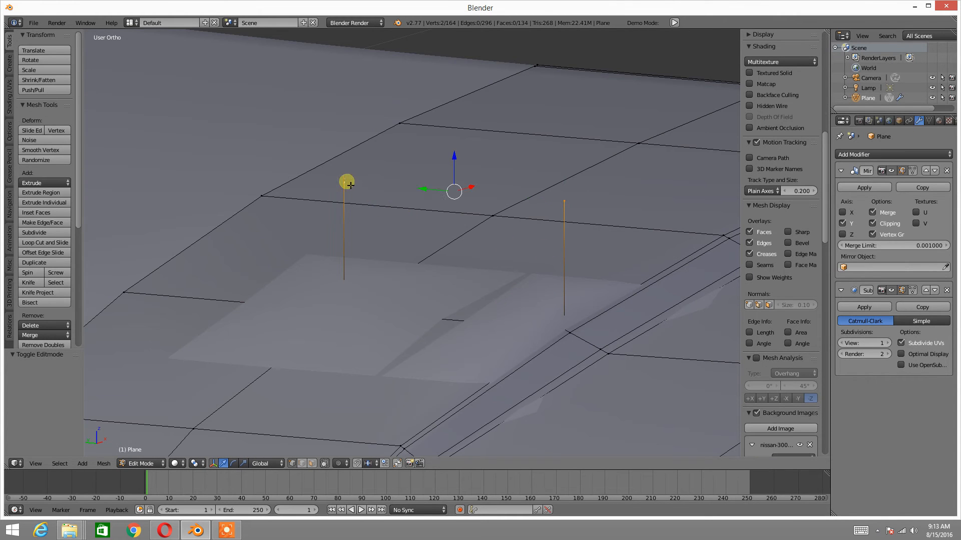
pyautogui.press('x')
pyautogui.click(393, 206)
pyautogui.moveTo(392, 206); pyautogui.dragTo(332, 253, button='middle')
# Select four spread-out vertices on the hood's grid and extrude them about 0.043 upward along Z
pyautogui.rightClick(409, 273)
pyautogui.keyDown('shift'); pyautogui.rightClick(620, 136); pyautogui.keyUp('shift')
pyautogui.keyDown('shift'); pyautogui.moveTo(303, 302); pyautogui.dragTo(408, 298, button='middle'); pyautogui.keyUp('shift')
pyautogui.keyDown('shift'); pyautogui.rightClick(261, 216); pyautogui.keyUp('shift')
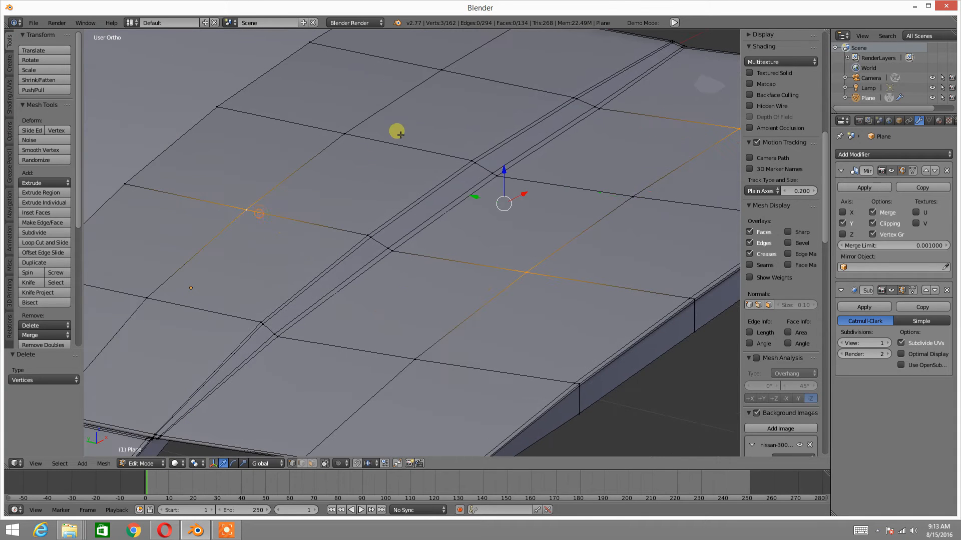
pyautogui.keyDown('shift'); pyautogui.moveTo(405, 133); pyautogui.dragTo(381, 187, button='middle'); pyautogui.keyUp('shift')
pyautogui.keyDown('shift'); pyautogui.rightClick(410, 135); pyautogui.keyUp('shift')
pyautogui.press('z')
pyautogui.click(447, 167)
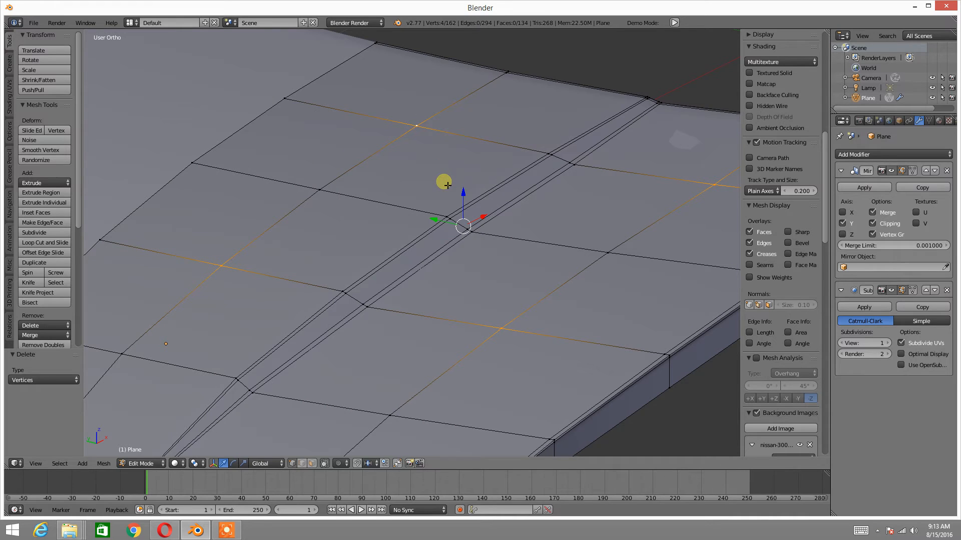
pyautogui.press('e')
pyautogui.click(443, 170)
pyautogui.moveTo(440, 165)
pyautogui.mouseDown(button='middle')
pyautogui.moveTo(418, 176)
pyautogui.moveTo(434, 179)
pyautogui.mouseUp(button='middle')
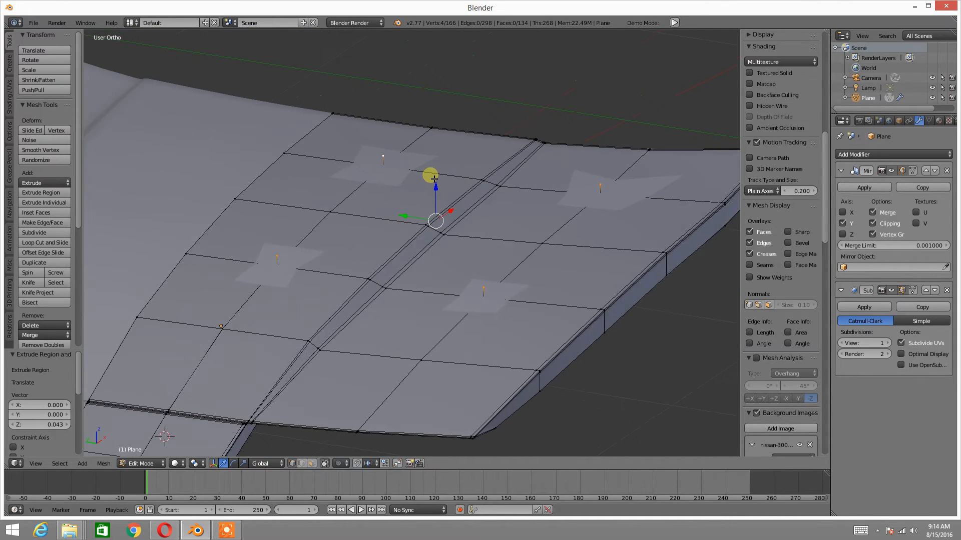
# Examine in Object Mode how the four extruded vertices affect the hood's surface
pyautogui.press('Tab')
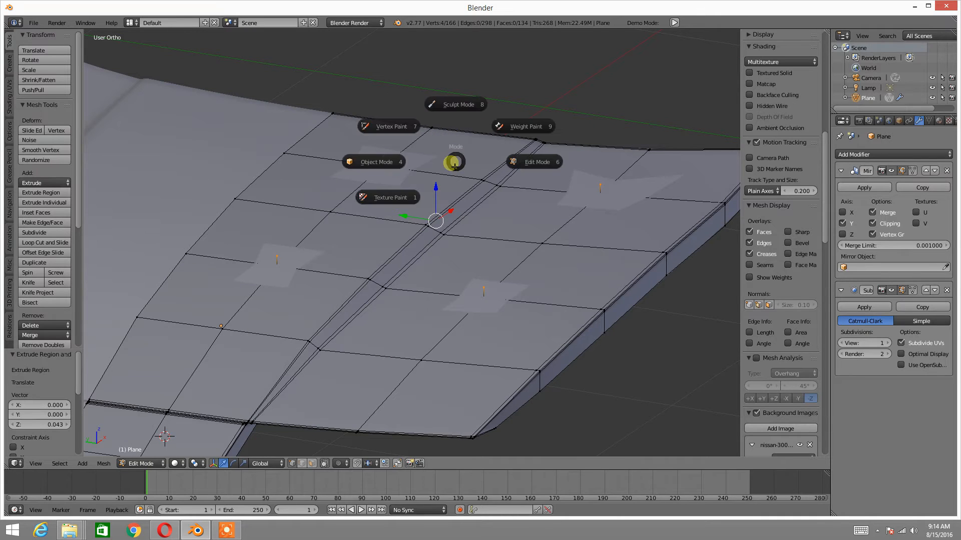
pyautogui.click(399, 160)
pyautogui.scroll(3, 407, 186)
pyautogui.moveTo(407, 187)
pyautogui.mouseDown(button='middle')
pyautogui.moveTo(422, 170)
pyautogui.moveTo(425, 182)
pyautogui.moveTo(408, 184)
pyautogui.mouseUp(button='middle')
# Return to Edit Mode and raise the four extruded vertices about 0.266 along Z
pyautogui.press('Tab')
pyautogui.click(482, 186)
pyautogui.moveTo(494, 215); pyautogui.dragTo(492, 98)
# View the hood with the raised vertices in Object Mode
pyautogui.press('Tab')
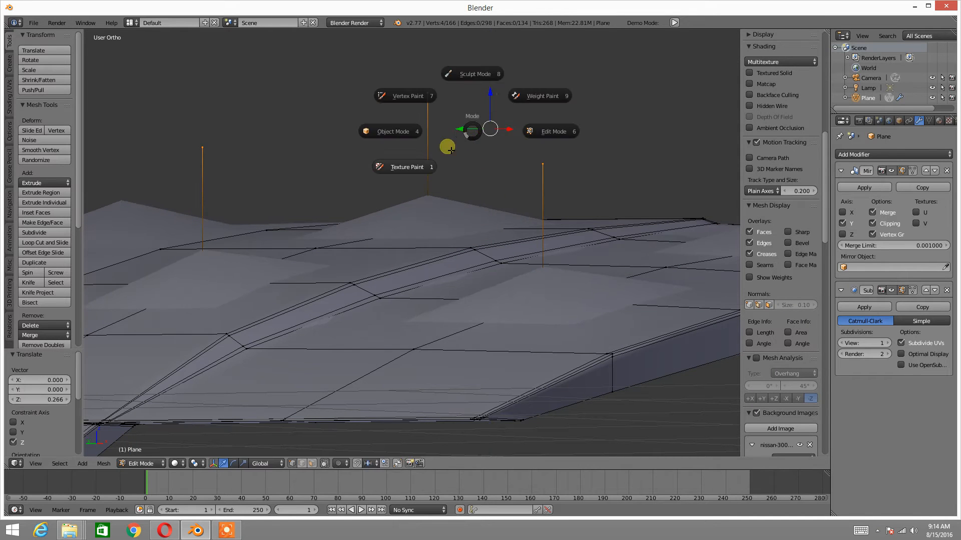
pyautogui.click(401, 139)
pyautogui.scroll(-3, 401, 140)
pyautogui.moveTo(402, 140); pyautogui.dragTo(402, 177, button='middle')
# In Edit Mode, delete the four raised vertices from the hood
pyautogui.press('Tab')
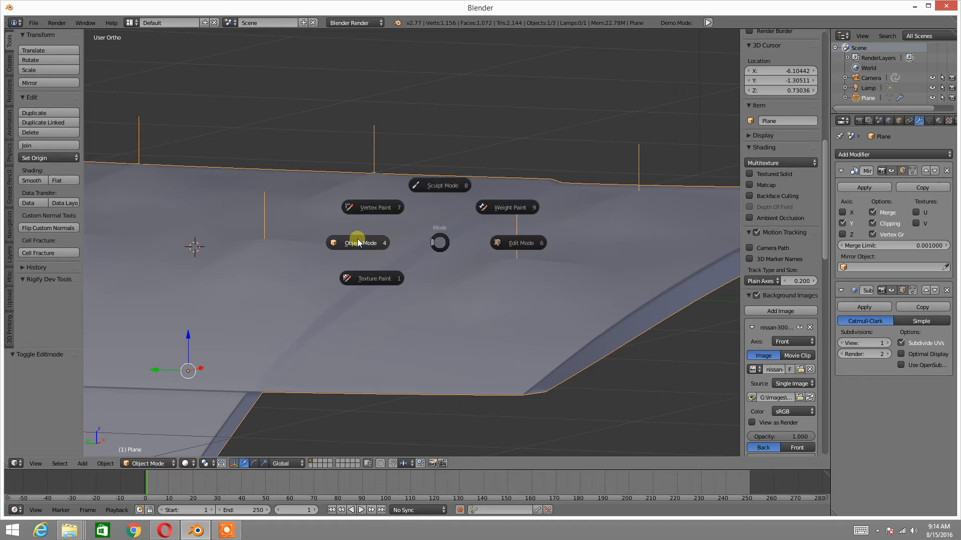
pyautogui.click(515, 240)
pyautogui.press('x')
pyautogui.click(498, 240)
pyautogui.moveTo(497, 240); pyautogui.dragTo(442, 229, button='middle')
pyautogui.scroll(2, 436, 260)
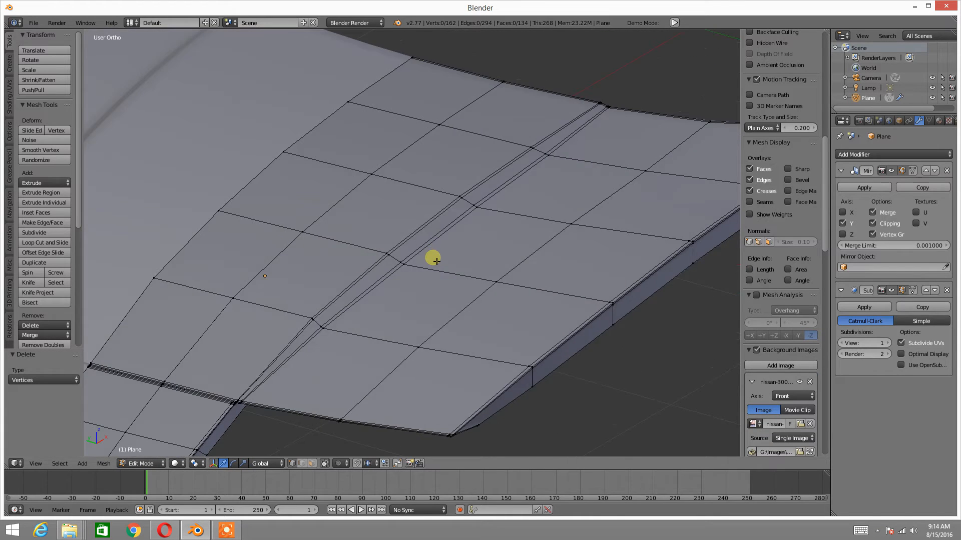
# Switch to face selection and select three separate quads on the hood
pyautogui.scroll(2, 434, 259)
pyautogui.hotkey('ctrl', 'Tab')
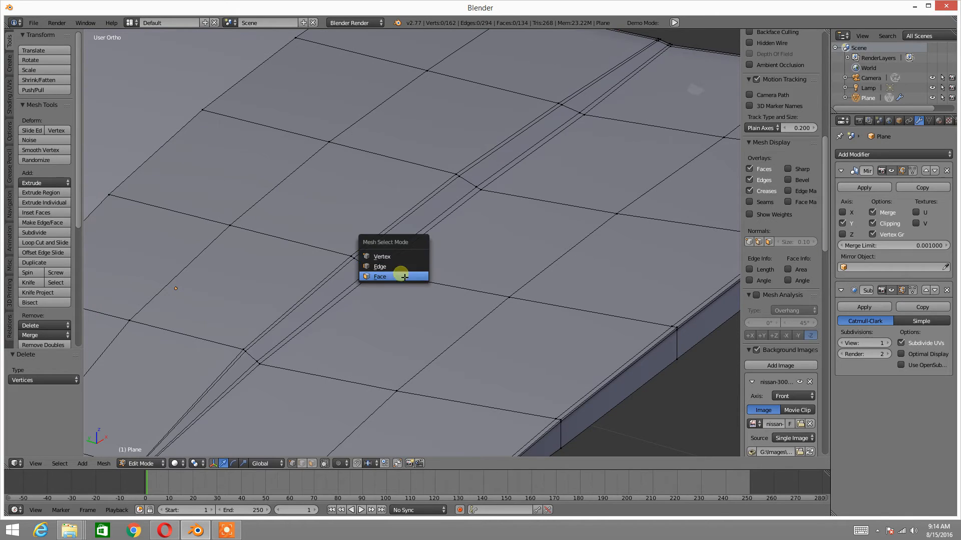
pyautogui.click(404, 276)
pyautogui.moveTo(396, 274); pyautogui.dragTo(369, 253, button='middle')
pyautogui.rightClick(381, 288)
pyautogui.keyDown('shift'); pyautogui.moveTo(650, 167); pyautogui.dragTo(427, 258, button='middle'); pyautogui.keyUp('shift')
pyautogui.press('KP_Decimal')
pyautogui.moveTo(413, 225); pyautogui.dragTo(407, 262, button='middle')
pyautogui.keyDown('shift'); pyautogui.rightClick(354, 214); pyautogui.keyUp('shift')
pyautogui.moveTo(354, 215); pyautogui.dragTo(442, 174, button='middle')
pyautogui.keyDown('shift'); pyautogui.rightClick(418, 184); pyautogui.keyUp('shift')
# Try to extrude the three selected faces along their normals and check the hood in Object Mode
pyautogui.press('e')
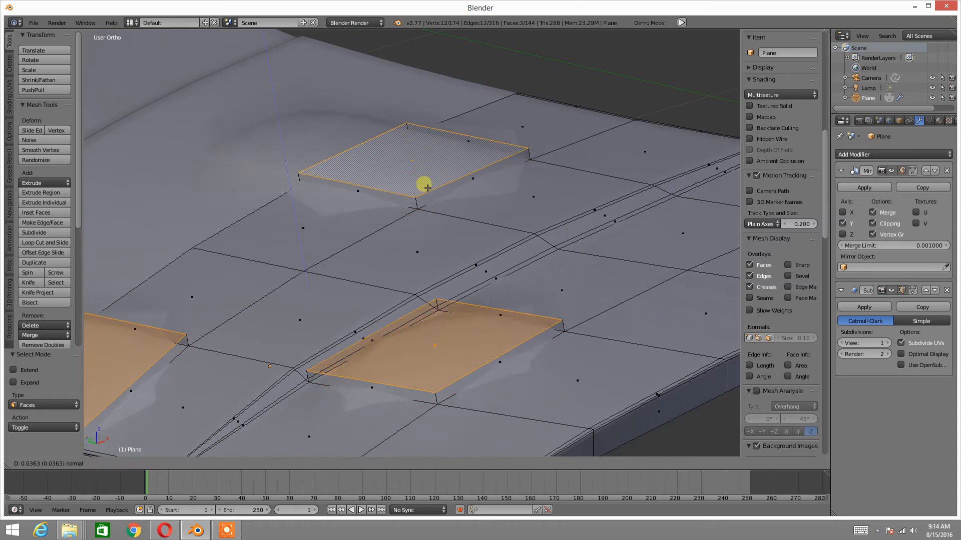
pyautogui.rightClick(428, 178)
pyautogui.keyDown('shift'); pyautogui.moveTo(406, 271); pyautogui.dragTo(460, 183, button='middle'); pyautogui.keyUp('shift')
pyautogui.press('Tab')
pyautogui.click(388, 191)
pyautogui.moveTo(371, 203); pyautogui.dragTo(554, 231, button='middle')
pyautogui.moveTo(574, 172); pyautogui.dragTo(495, 224, button='middle')
# Undo the face extrusion and the deletion of the four raised vertices, and enter Edit Mode
pyautogui.hotkey('ctrl', 'z')
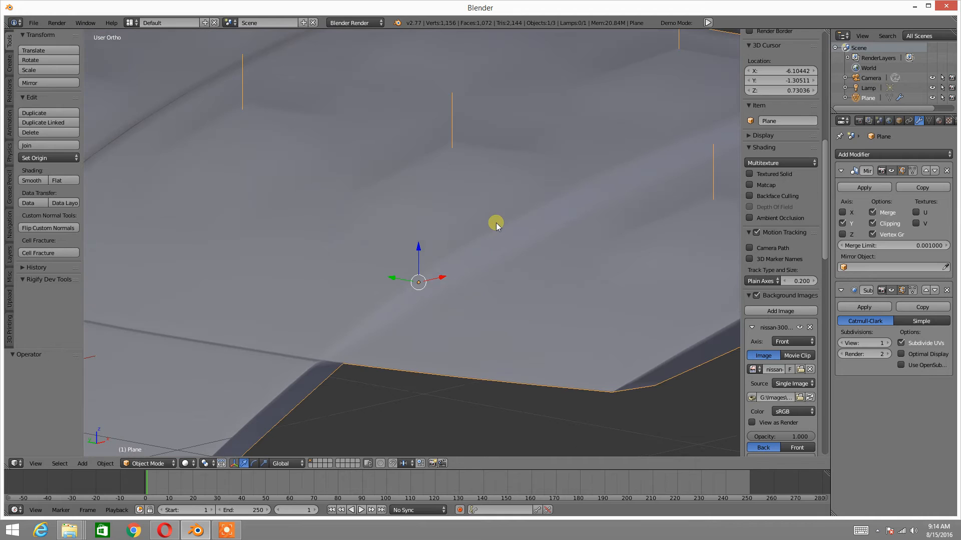
pyautogui.press('Tab')
pyautogui.click(532, 235)
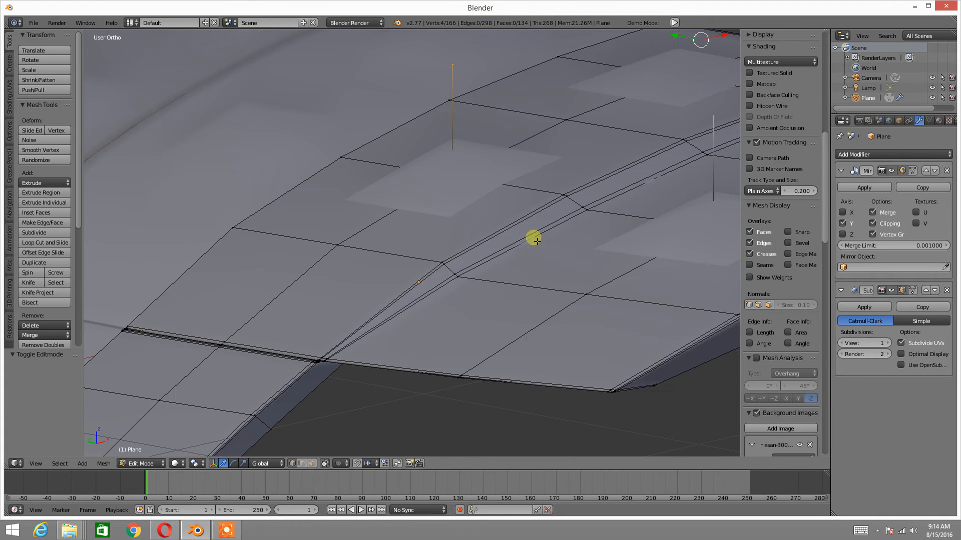
# Delete the four restored raised vertices above the hood
pyautogui.moveTo(540, 180); pyautogui.dragTo(362, 246, button='middle')
pyautogui.press('z')
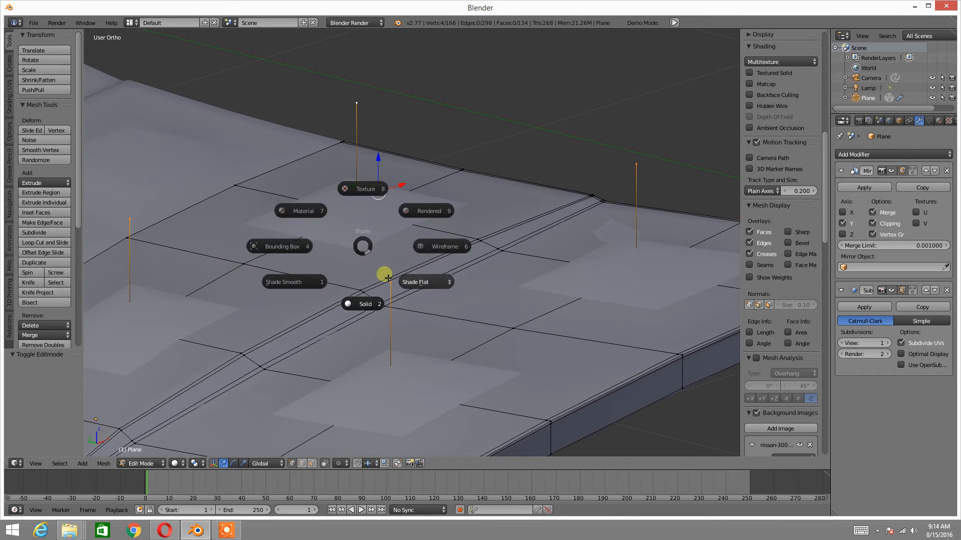
pyautogui.click(384, 272)
pyautogui.press('x')
pyautogui.click(393, 250)
# Select the hood edge just outside the groove and edge-slide it all the way against the groove's outer border
pyautogui.moveTo(392, 251); pyautogui.dragTo(459, 170, button='middle')
pyautogui.moveTo(459, 170); pyautogui.dragTo(513, 201, button='middle')
pyautogui.scroll(2, 429, 208)
pyautogui.scroll(1, 434, 259)
pyautogui.scroll(-1, 514, 210)
pyautogui.keyDown('shift'); pyautogui.moveTo(505, 256); pyautogui.dragTo(494, 171, button='middle'); pyautogui.keyUp('shift')
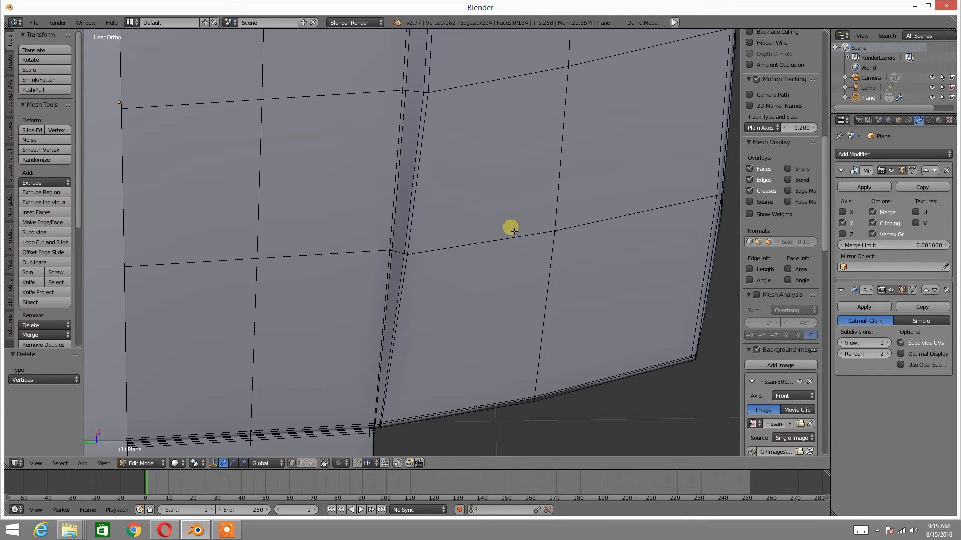
pyautogui.keyDown('shift'); pyautogui.moveTo(430, 343); pyautogui.dragTo(465, 295, button='middle'); pyautogui.keyUp('shift')
pyautogui.keyDown('shift'); pyautogui.moveTo(587, 185); pyautogui.dragTo(525, 287, button='middle'); pyautogui.keyUp('shift')
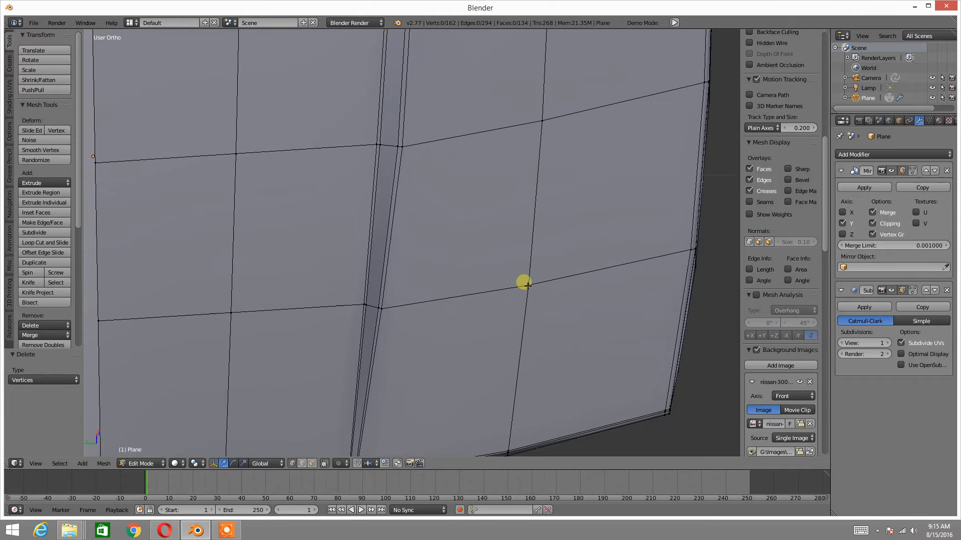
pyautogui.rightClick(525, 286)
pyautogui.keyDown('shift'); pyautogui.rightClick(551, 137); pyautogui.keyUp('shift')
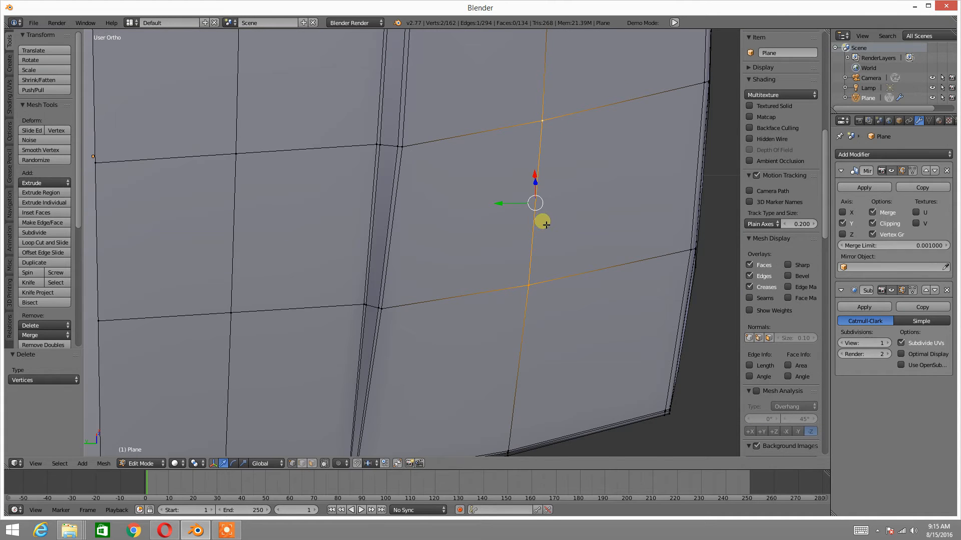
pyautogui.hotkey('ctrl', 'e')
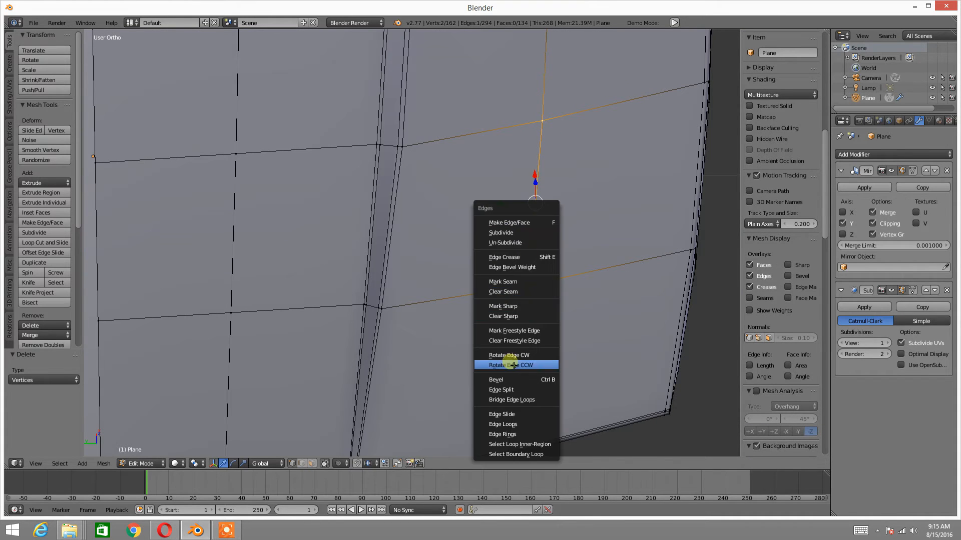
pyautogui.click(507, 414)
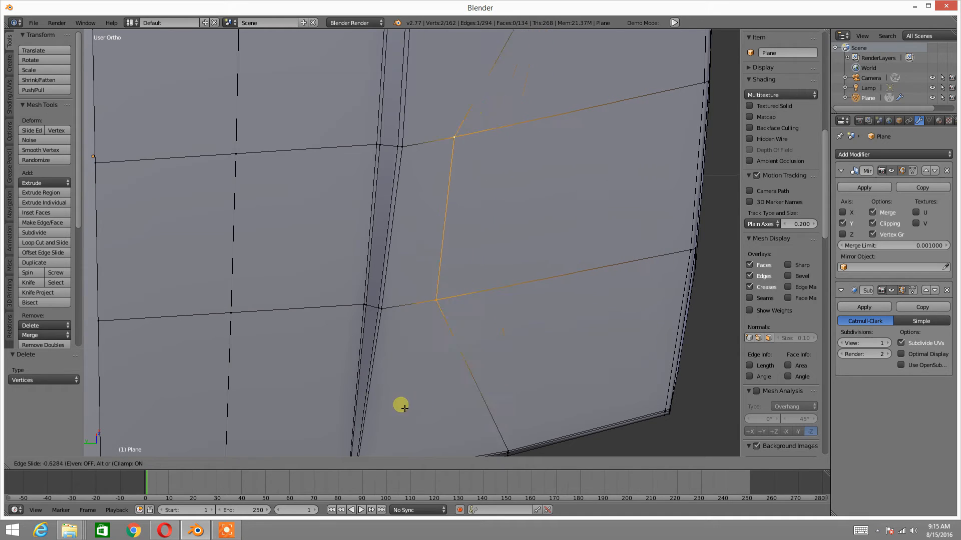
pyautogui.click(308, 411)
# Examine the hood surface around the slid edge in Object Mode, return to Edit Mode and clear the selection
pyautogui.moveTo(456, 242); pyautogui.dragTo(422, 205, button='middle')
pyautogui.press('Tab')
pyautogui.click(369, 204)
pyautogui.moveTo(362, 208); pyautogui.dragTo(498, 179, button='middle')
pyautogui.press('Tab')
pyautogui.click(571, 181)
pyautogui.moveTo(572, 182); pyautogui.dragTo(444, 231, button='middle')
pyautogui.press('a')
pyautogui.keyDown('shift'); pyautogui.moveTo(409, 273); pyautogui.dragTo(450, 224, button='middle'); pyautogui.keyUp('shift')
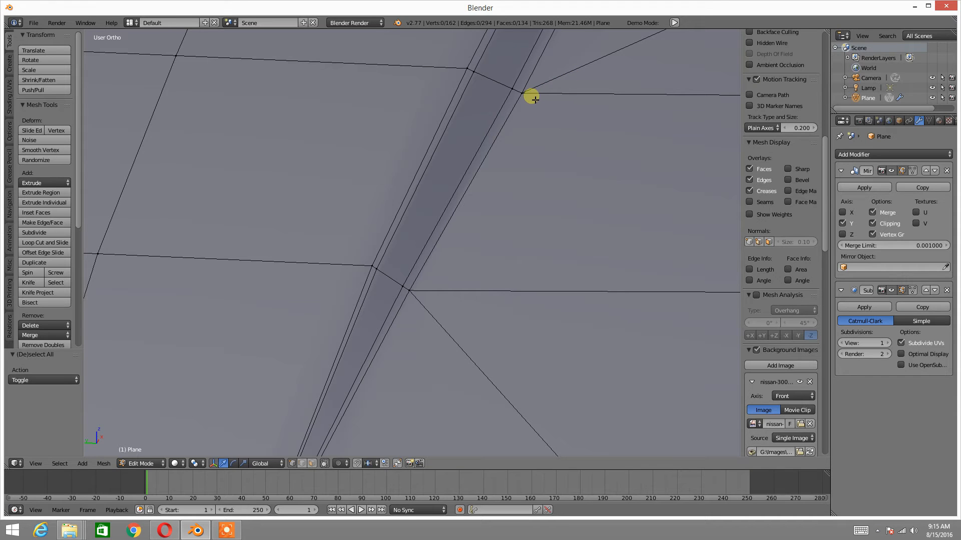
# Use vertex selection and try to move the groove border vertex where the slid edge ends
pyautogui.hotkey('ctrl', 'Tab')
pyautogui.click(525, 78)
pyautogui.rightClick(520, 94)
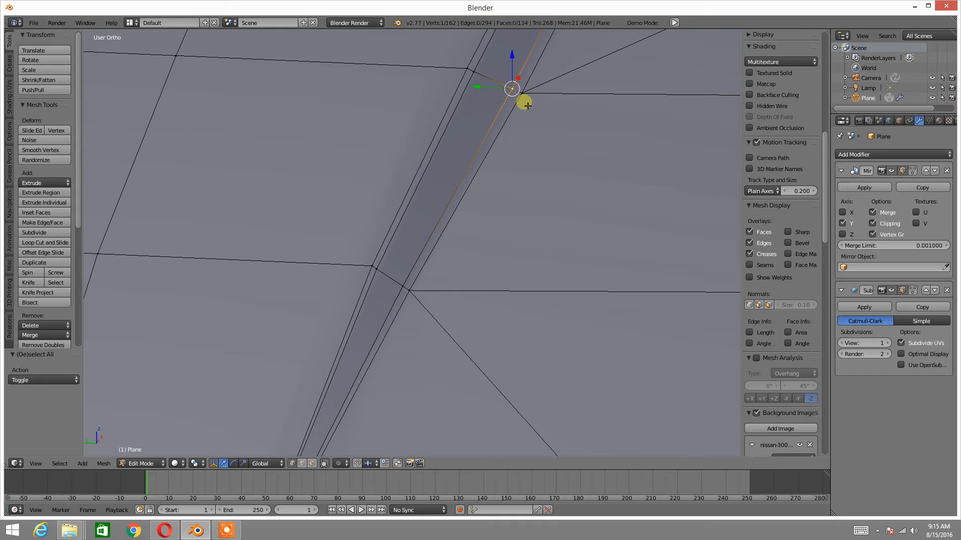
pyautogui.hotkey('ctrl', 'z')
pyautogui.rightClick(519, 99)
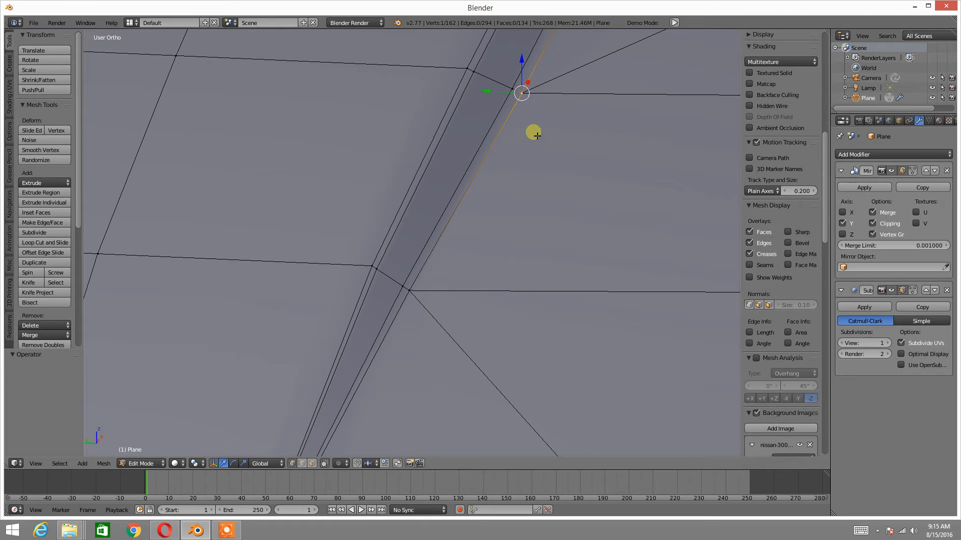
pyautogui.press('g')
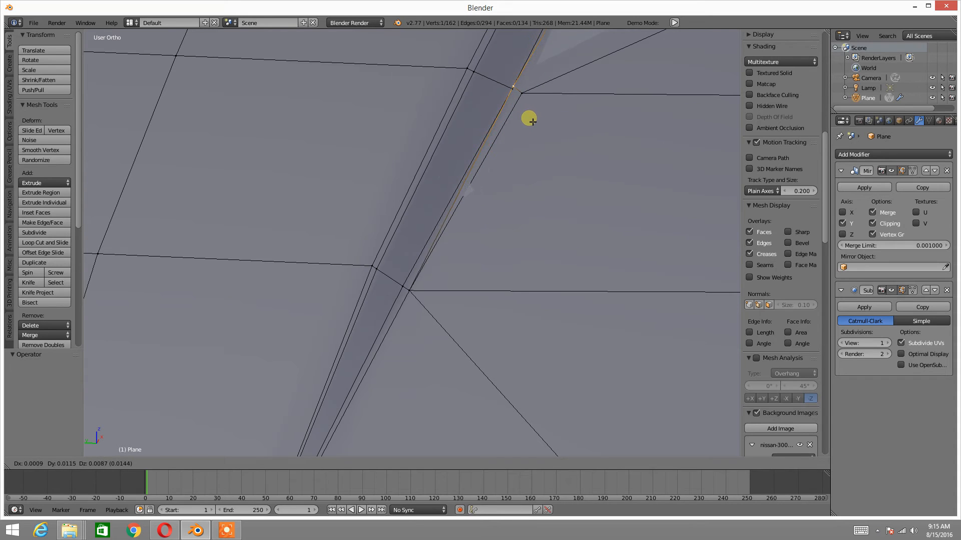
pyautogui.click(531, 121)
pyautogui.press('a')
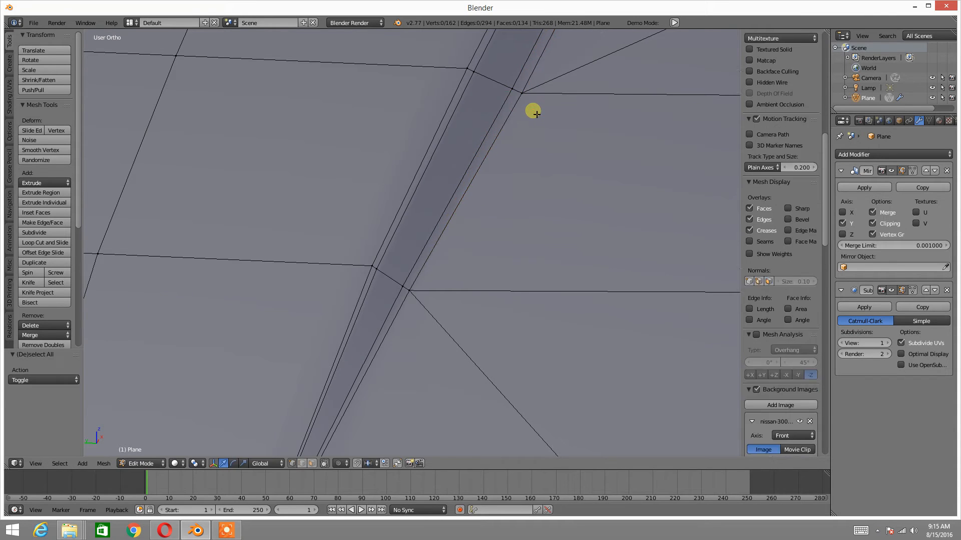
# Try to move the same groove corner vertex sideways in both directions to tell the stacked vertices apart
pyautogui.scroll(1, 535, 104)
pyautogui.scroll(2, 523, 147)
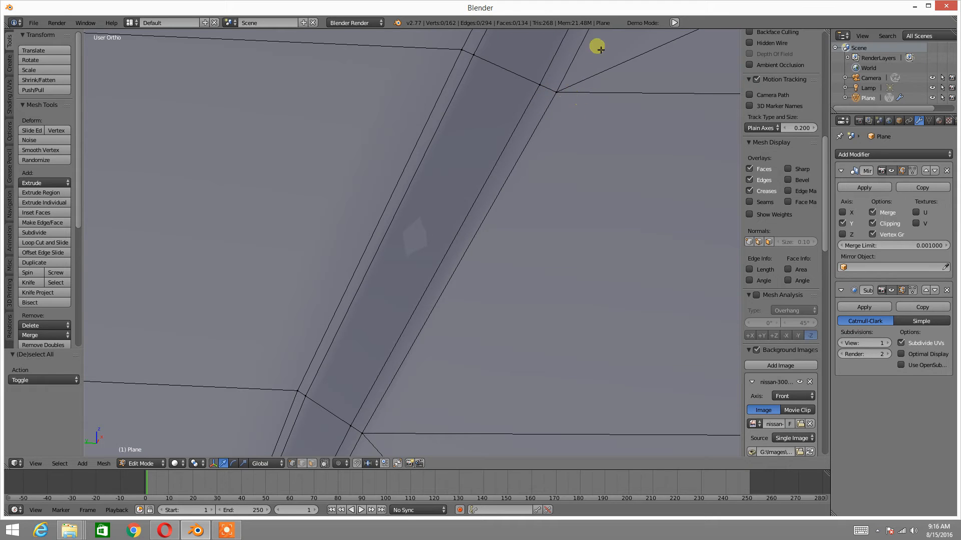
pyautogui.rightClick(553, 94)
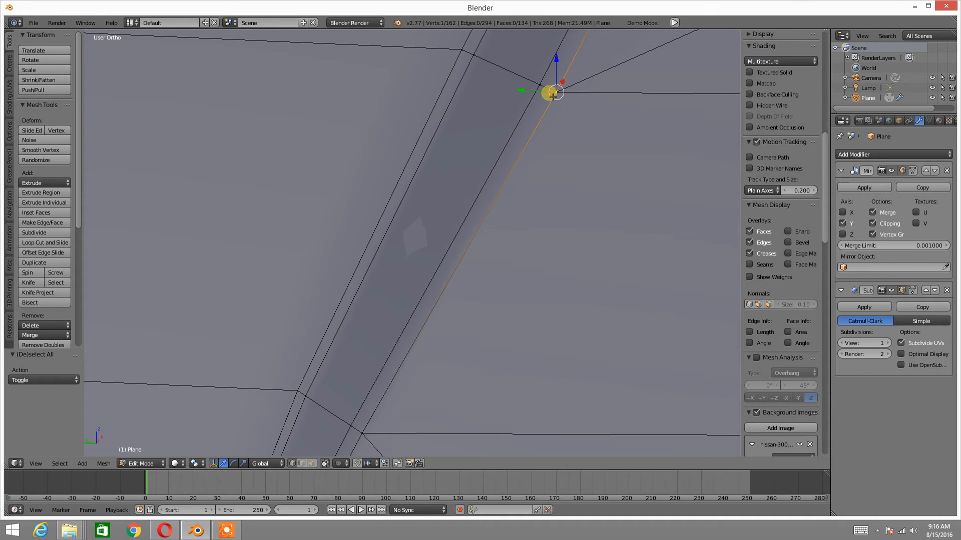
pyautogui.press('g')
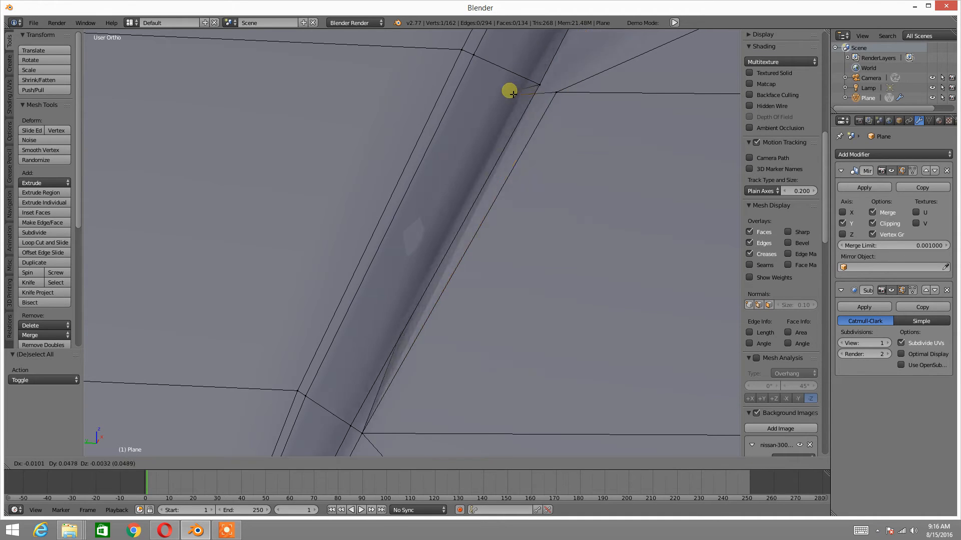
pyautogui.rightClick(563, 96)
pyautogui.press('a')
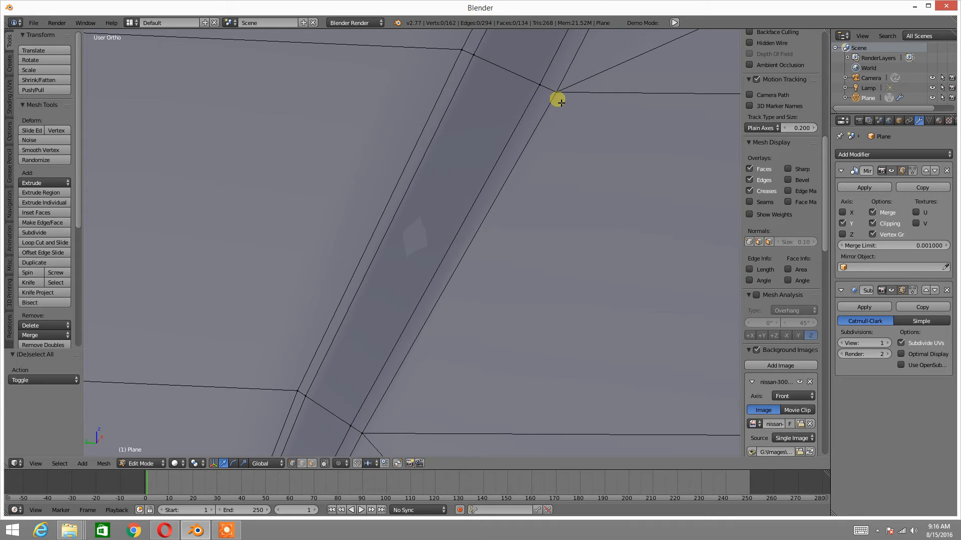
pyautogui.rightClick(568, 105)
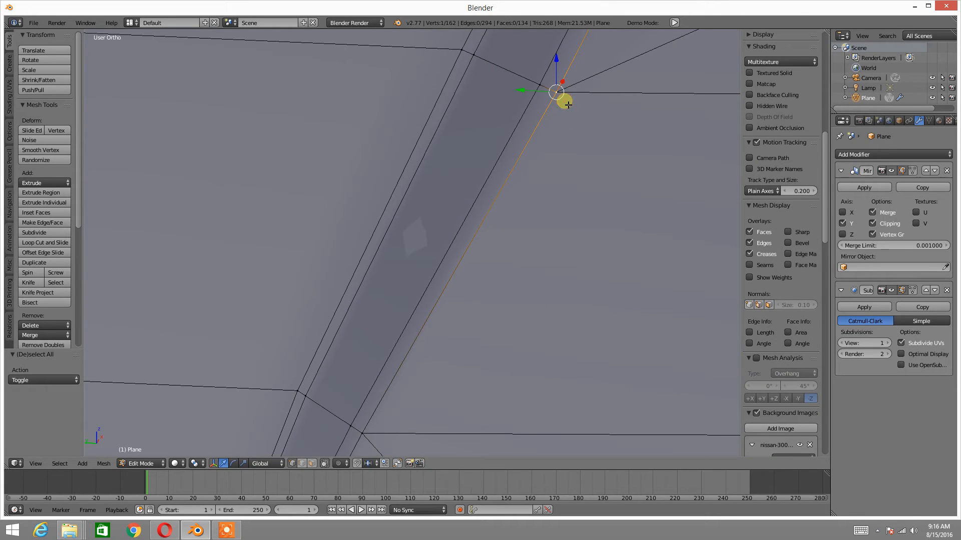
pyautogui.press('g')
pyautogui.rightClick(625, 104)
pyautogui.press('a')
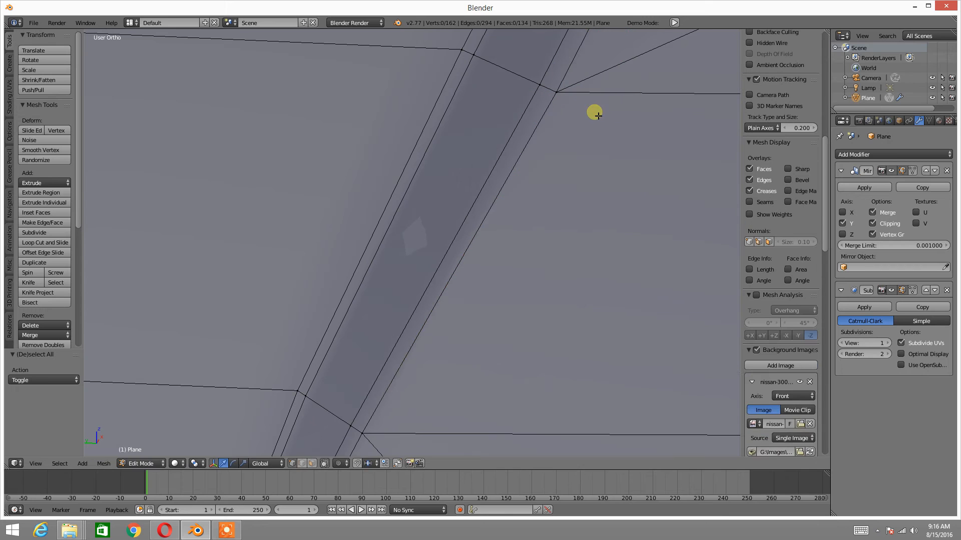
pyautogui.rightClick(567, 92)
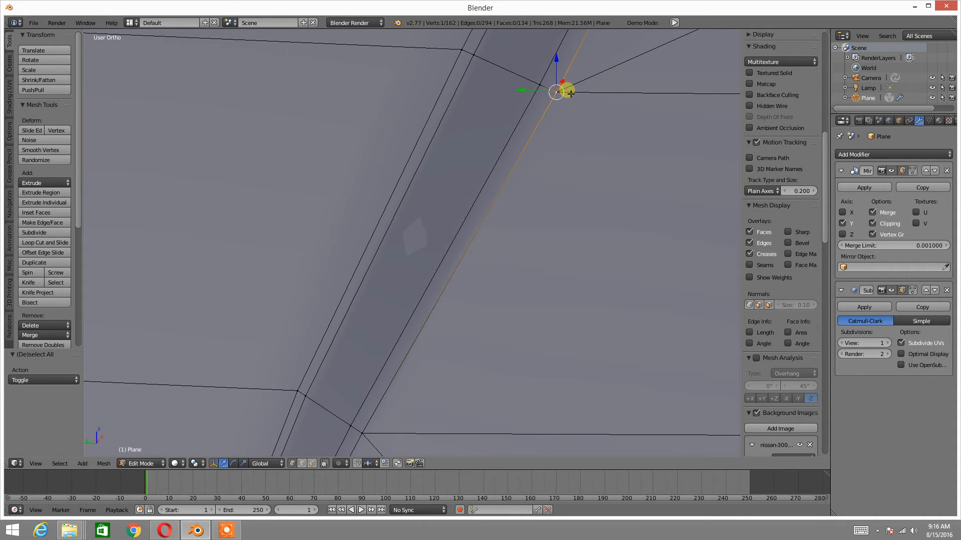
pyautogui.press('a')
# Examine at close range which edges belong to the vertex at the groove corner by selecting it
pyautogui.keyDown('shift'); pyautogui.moveTo(605, 87); pyautogui.dragTo(534, 159, button='middle'); pyautogui.keyUp('shift')
pyautogui.scroll(5, 533, 159)
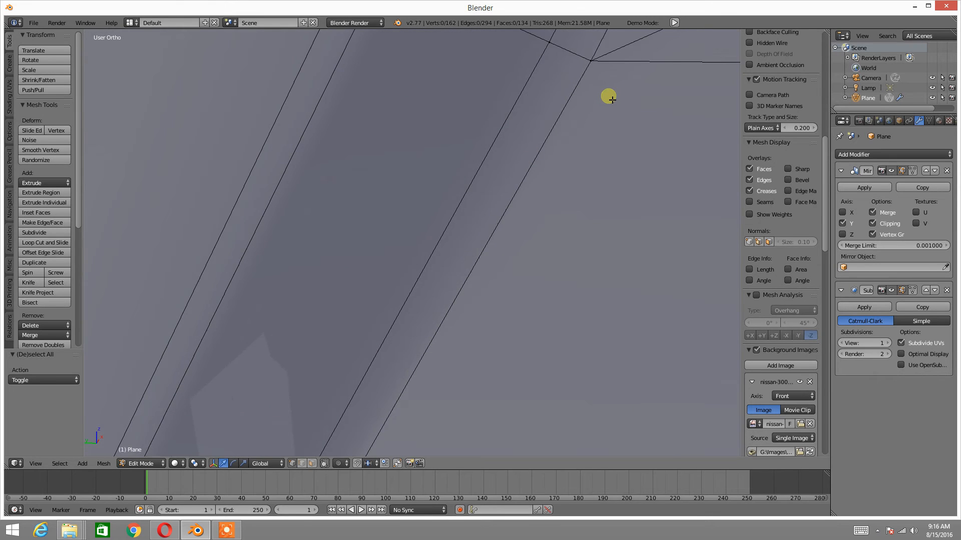
pyautogui.keyDown('shift'); pyautogui.moveTo(612, 100); pyautogui.dragTo(474, 232, button='middle'); pyautogui.keyUp('shift')
pyautogui.scroll(2, 474, 200)
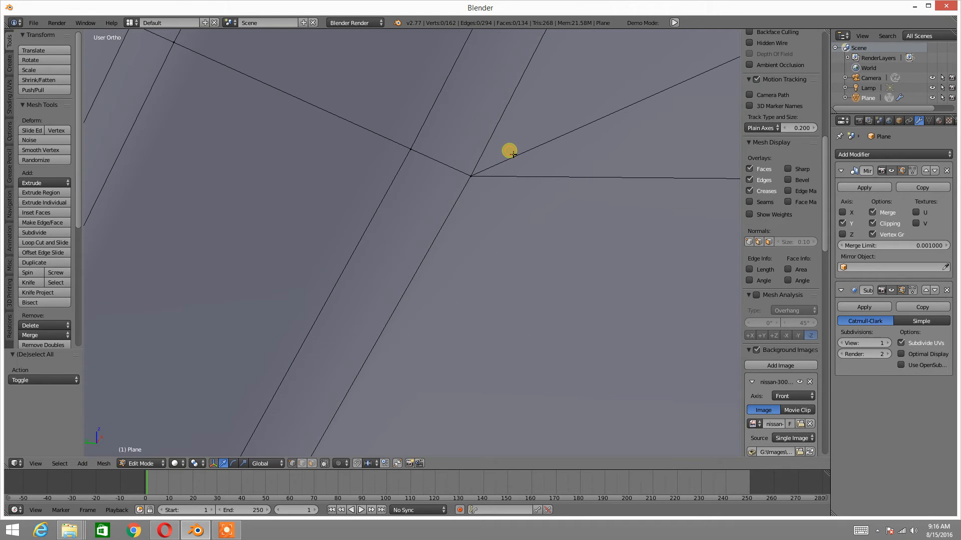
pyautogui.rightClick(471, 176)
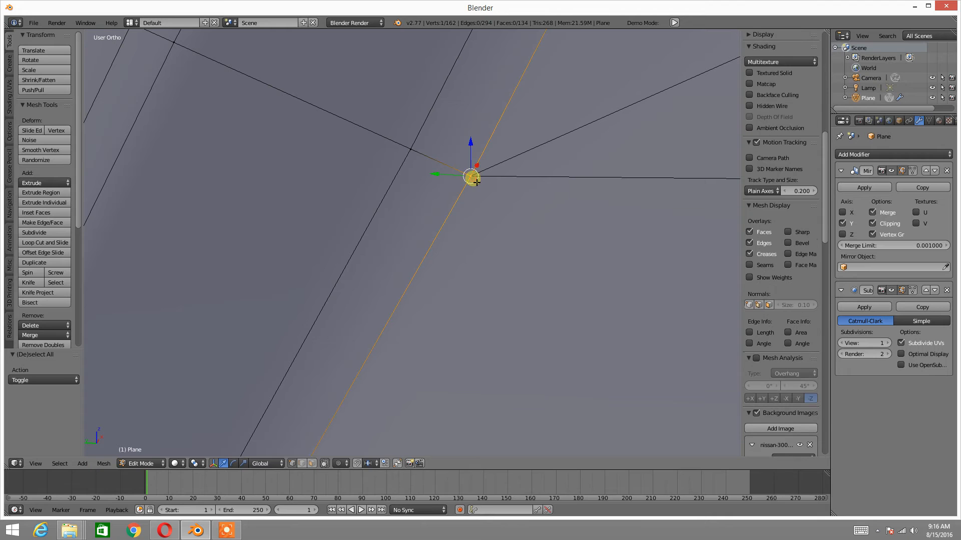
pyautogui.press('a')
# Try to slide the groove border vertex and select the second vertex stacked on it, ending with nothing selected
pyautogui.scroll(6, 493, 171)
pyautogui.keyDown('shift'); pyautogui.moveTo(576, 96); pyautogui.dragTo(431, 200, button='middle'); pyautogui.keyUp('shift')
pyautogui.rightClick(445, 154)
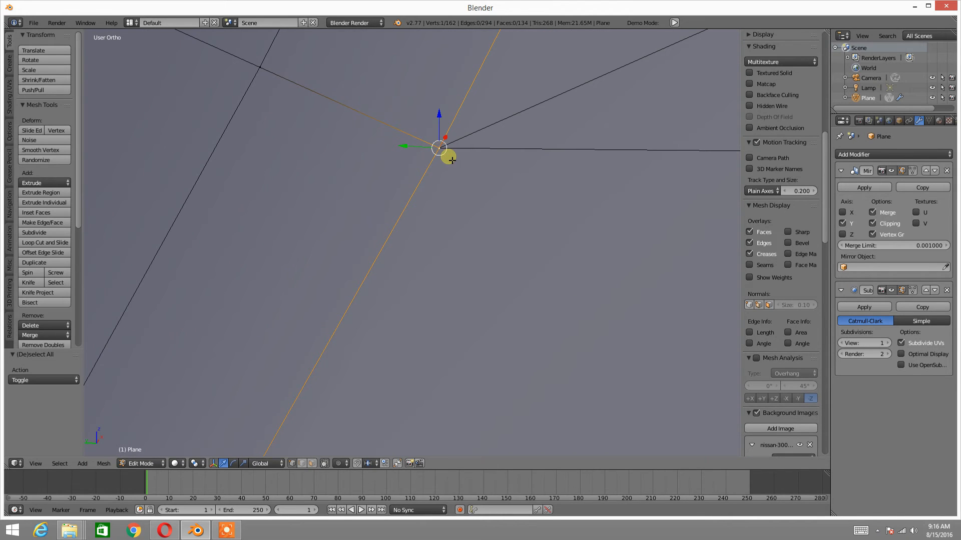
pyautogui.press('g')
pyautogui.press('g')
pyautogui.click(447, 157)
pyautogui.press('a')
pyautogui.rightClick(448, 157)
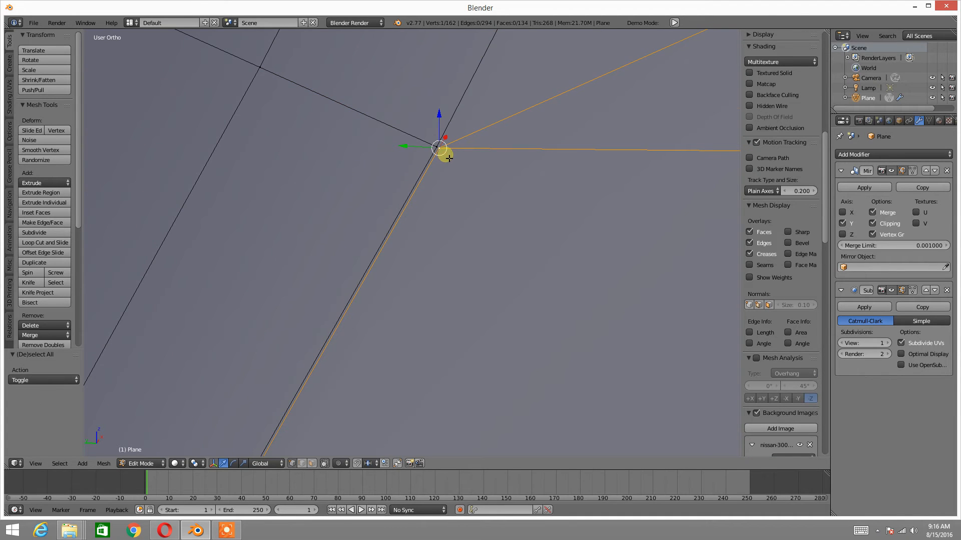
pyautogui.press('a')
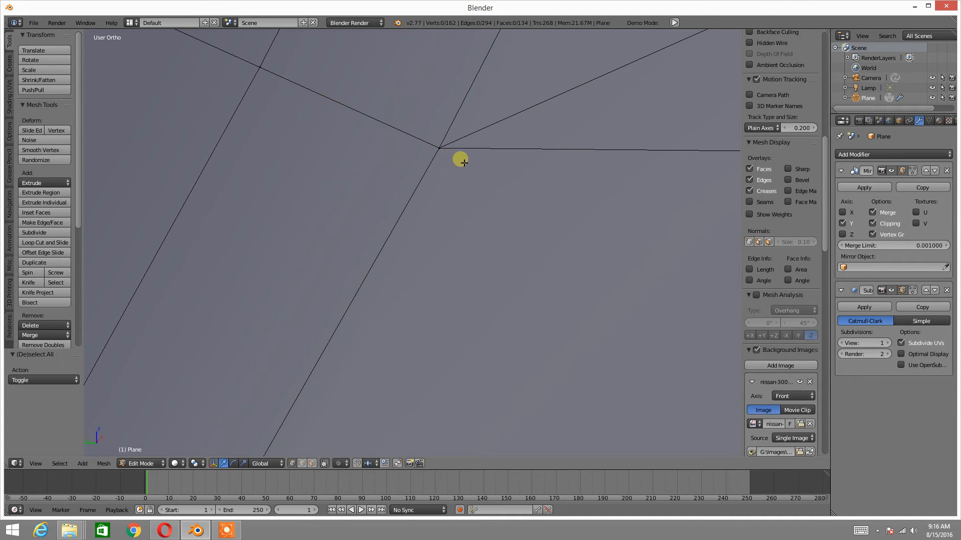
# Examine the stacked vertices at the groove corner in wireframe shading, selecting the slid edge's end vertex, and return to solid shading
pyautogui.press('z')
pyautogui.click(515, 158)
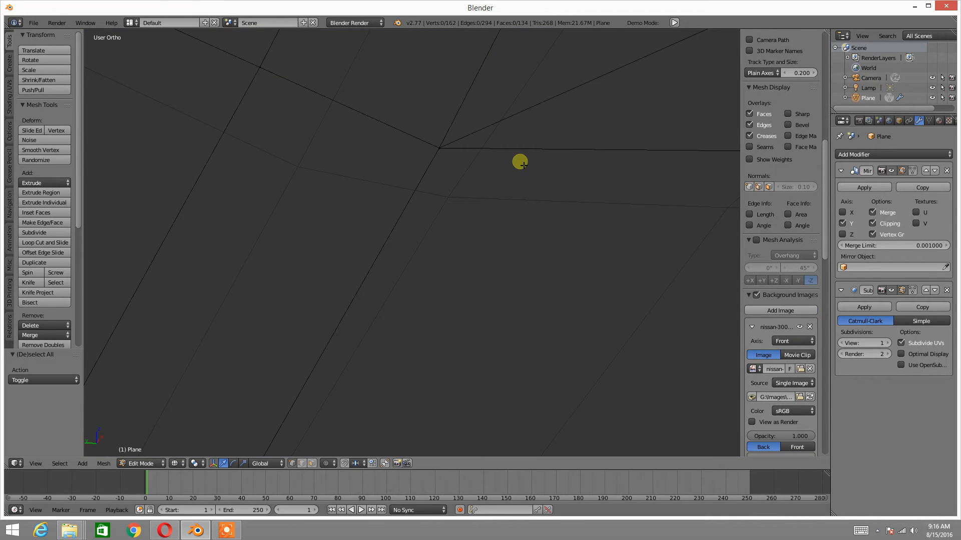
pyautogui.moveTo(473, 141); pyautogui.dragTo(452, 182, button='middle')
pyautogui.press('z')
pyautogui.click(529, 159)
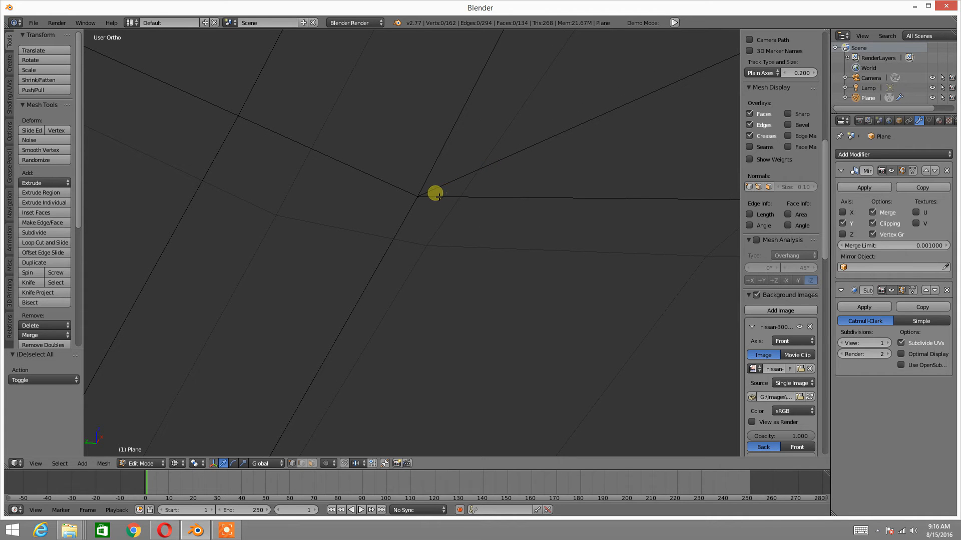
pyautogui.rightClick(438, 196)
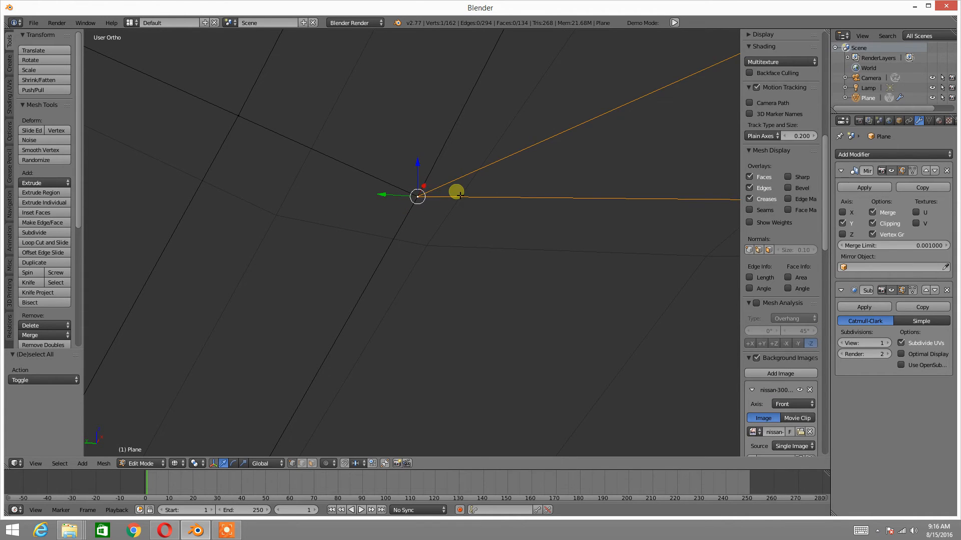
pyautogui.press('a')
pyautogui.press('z')
pyautogui.click(468, 245)
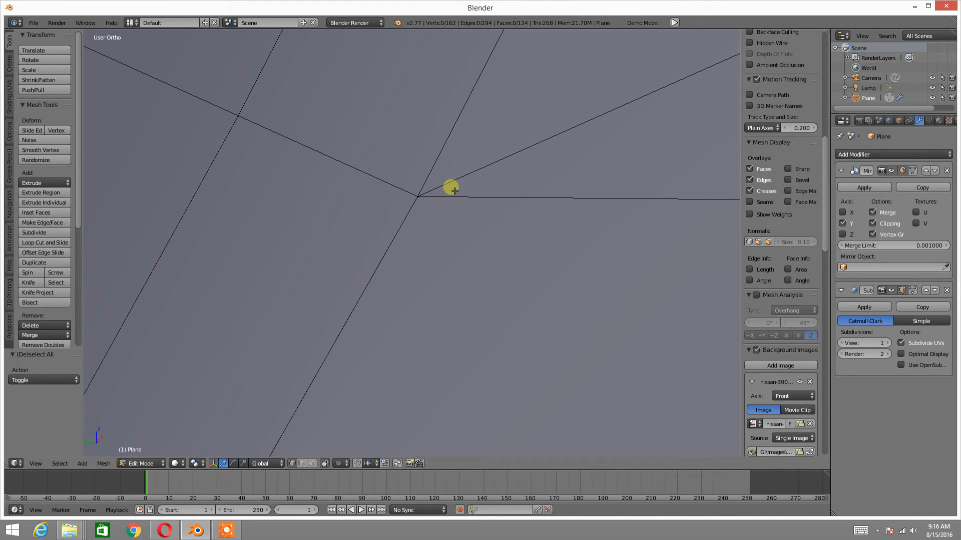
# In wireframe shading, select both end vertices of the collapsed edge and edge-slide it back away from the groove by a factor of 0.475
pyautogui.press('z')
pyautogui.click(583, 165)
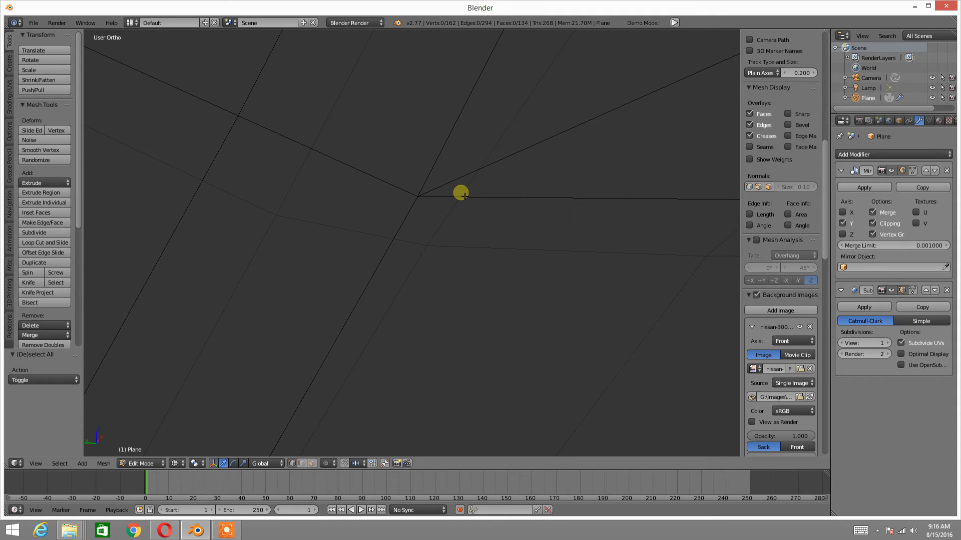
pyautogui.rightClick(436, 195)
pyautogui.scroll(1, 419, 193)
pyautogui.moveTo(425, 194); pyautogui.dragTo(454, 203, button='middle')
pyautogui.keyDown('shift'); pyautogui.rightClick(366, 225); pyautogui.keyUp('shift')
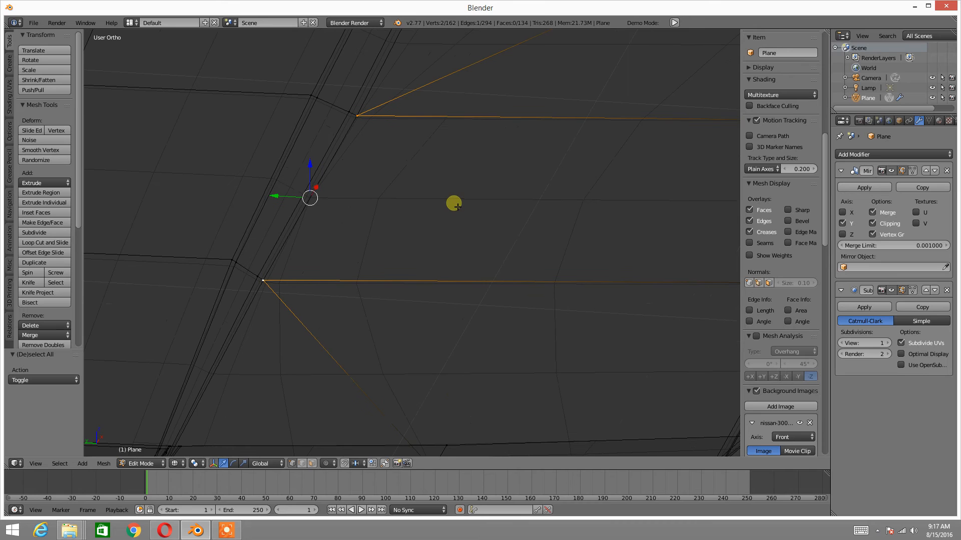
pyautogui.hotkey('ctrl', 'e')
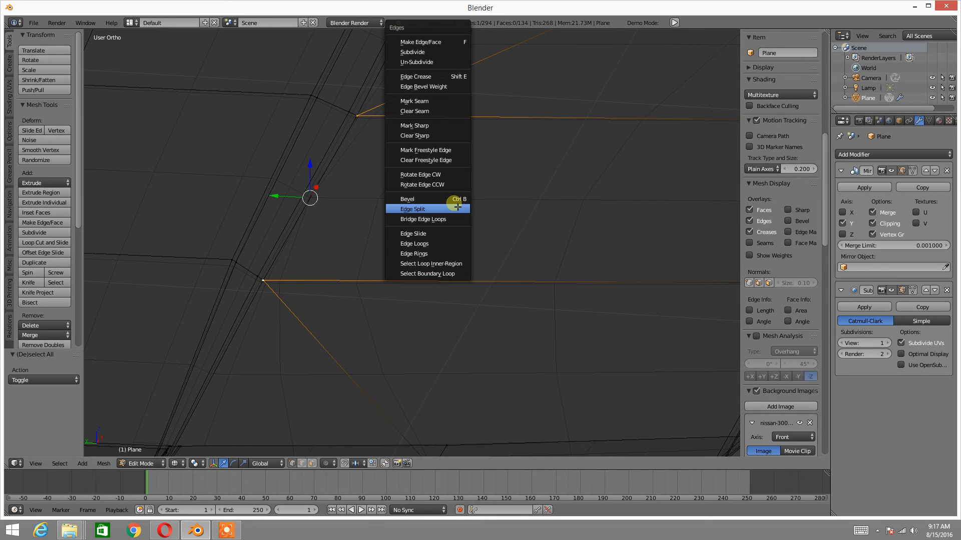
pyautogui.click(440, 233)
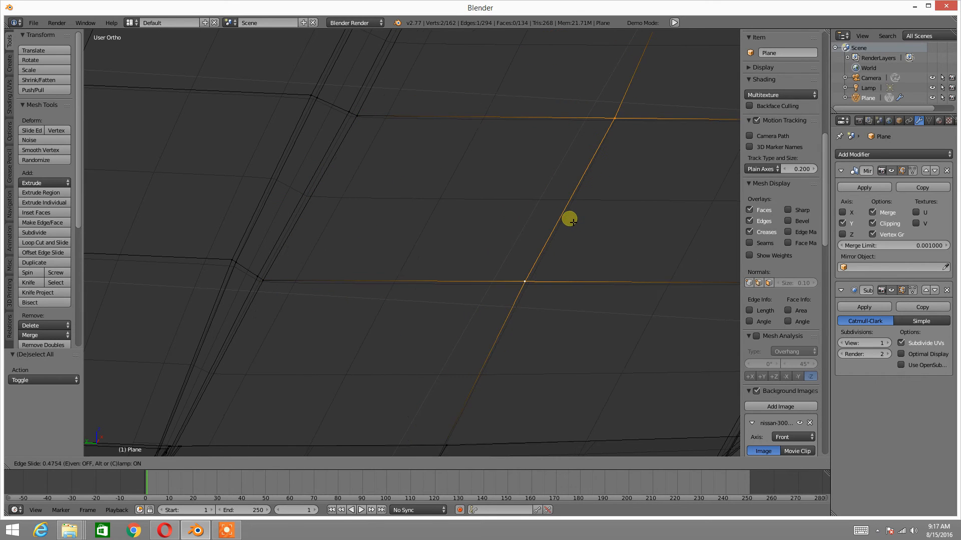
pyautogui.click(580, 202)
# In top view, edge-slide the same edge by a factor of 0.034 to line it up with the neighbouring hood edges
pyautogui.scroll(-2, 580, 200)
pyautogui.press('KP_7')
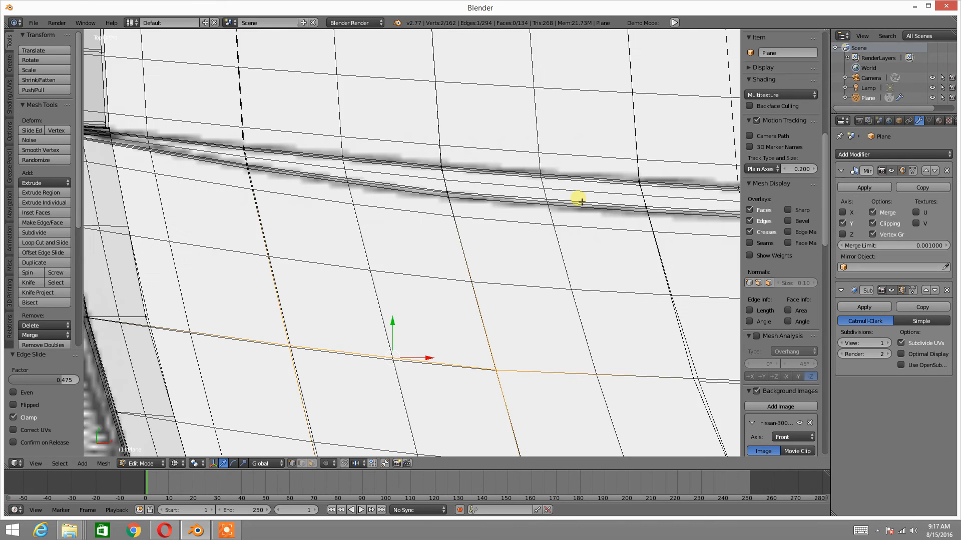
pyautogui.keyDown('shift'); pyautogui.moveTo(505, 265); pyautogui.dragTo(460, 208, button='middle'); pyautogui.keyUp('shift')
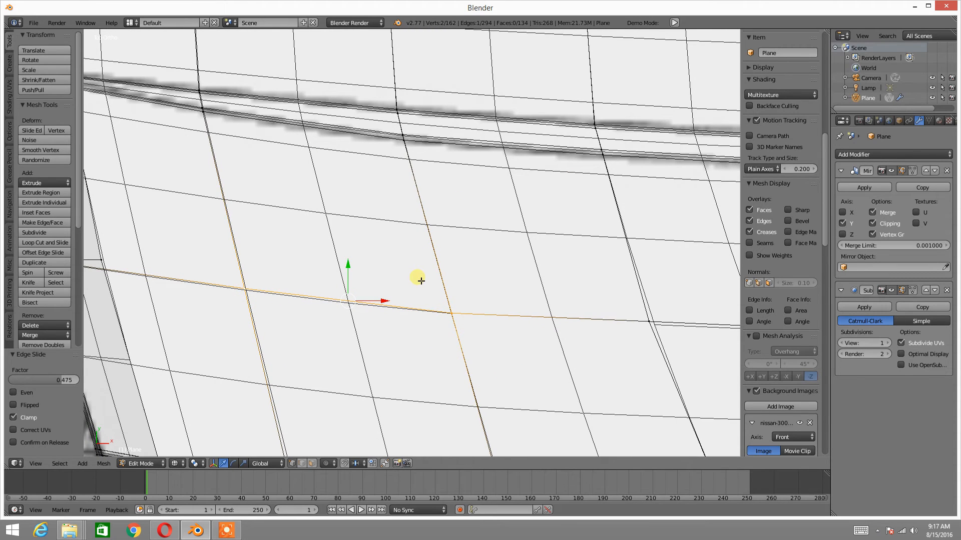
pyautogui.hotkey('ctrl', 'e')
pyautogui.click(415, 334)
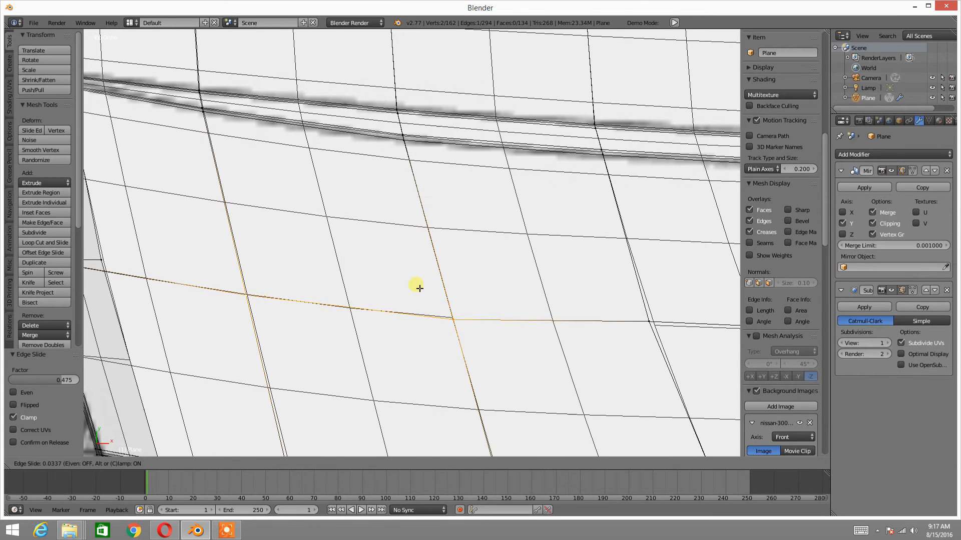
pyautogui.click(442, 282)
pyautogui.scroll(-2, 442, 282)
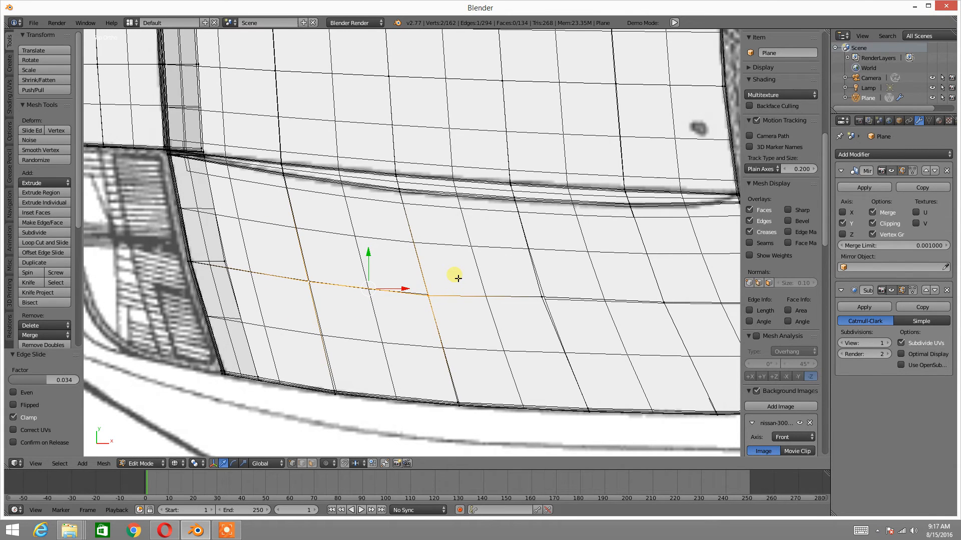
# Edge-slide the selected hood edge once more in top view, by a factor of about -0.05
pyautogui.hotkey('ctrl', 'e')
pyautogui.click(458, 278)
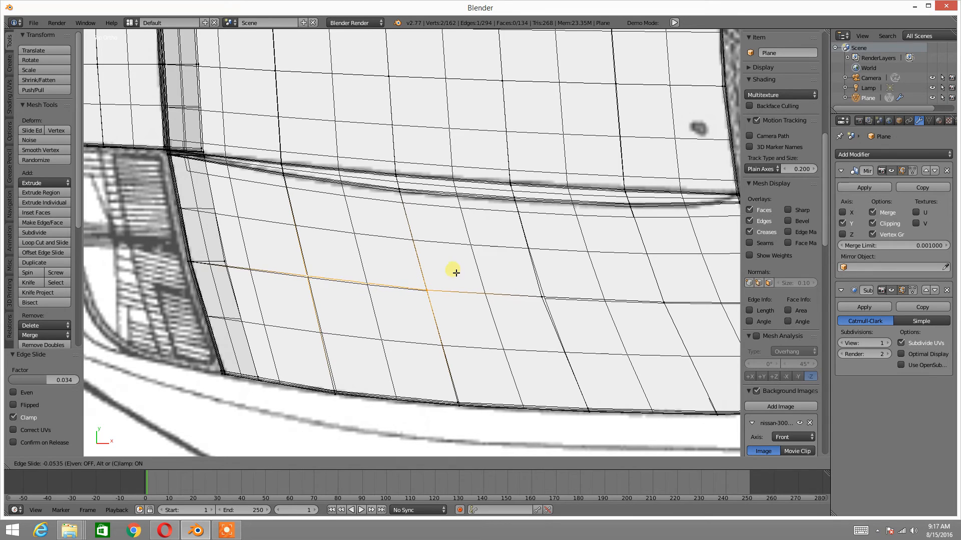
pyautogui.click(455, 271)
# In Texture Paint mode, set the subdivision modifier's view level to 2 and examine the smoothed hood surface around the groove
pyautogui.moveTo(453, 270)
pyautogui.mouseDown(button='middle')
pyautogui.moveTo(393, 272)
pyautogui.moveTo(412, 180)
pyautogui.moveTo(437, 150)
pyautogui.mouseUp(button='middle')
pyautogui.press('Tab')
pyautogui.click(333, 276)
pyautogui.scroll(-2, 345, 269)
pyautogui.scroll(4, 421, 193)
pyautogui.keyDown('shift'); pyautogui.moveTo(421, 196); pyautogui.dragTo(498, 209, button='middle'); pyautogui.keyUp('shift')
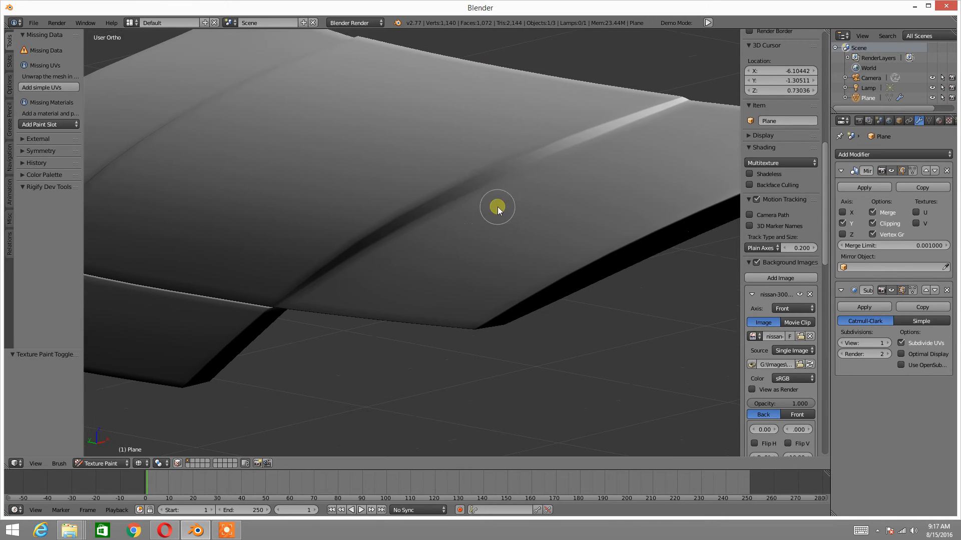
pyautogui.click(886, 343)
pyautogui.moveTo(450, 235); pyautogui.dragTo(420, 273, button='middle')
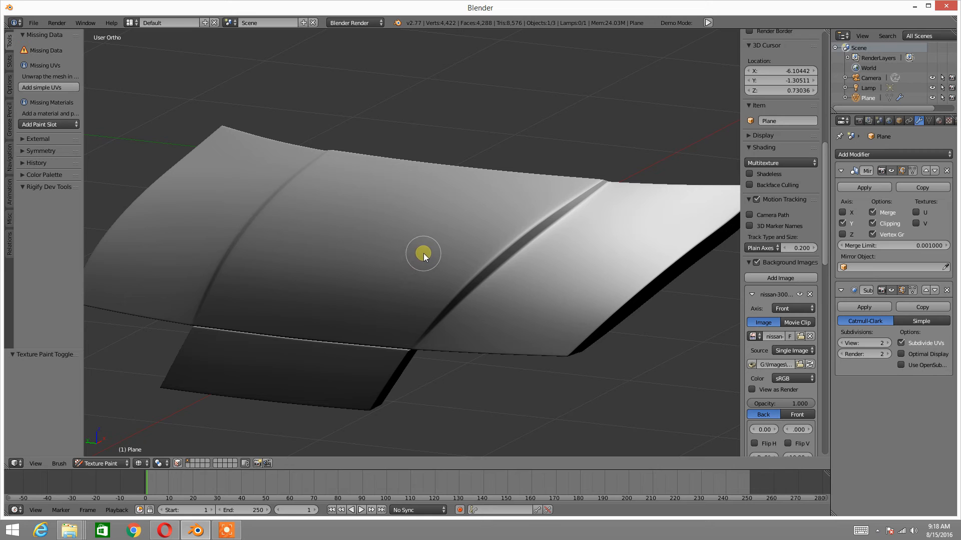
pyautogui.moveTo(414, 254); pyautogui.dragTo(453, 238, button='middle')
pyautogui.scroll(5, 373, 238)
pyautogui.scroll(-4, 373, 245)
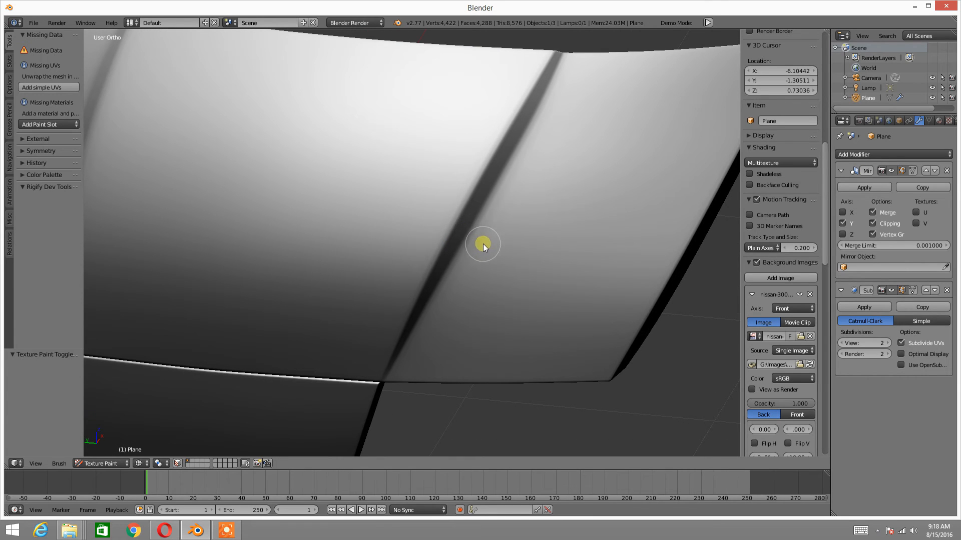
pyautogui.scroll(5, 525, 263)
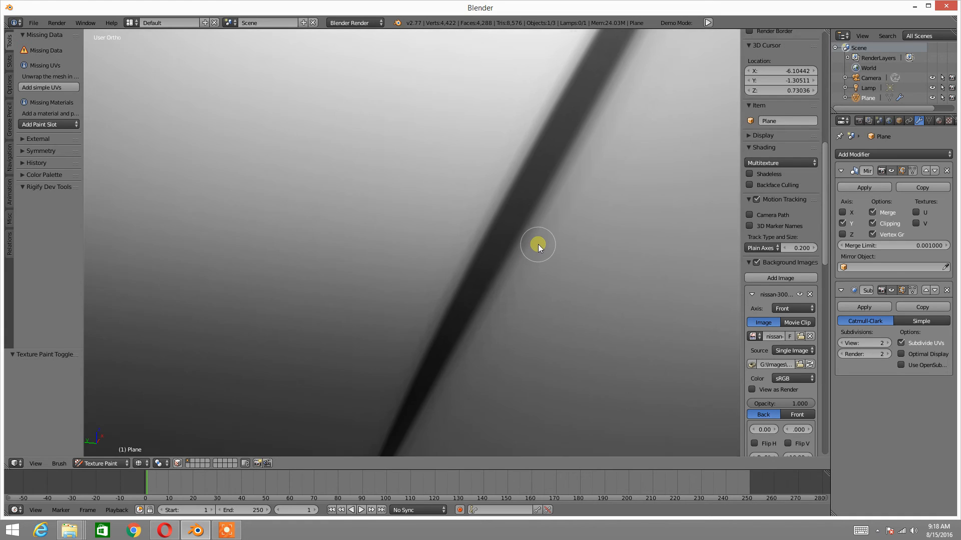
# Return to Edit Mode, switch to edge selection and select the lengthwise hood edge beside the groove
pyautogui.press('Tab')
pyautogui.click(500, 232)
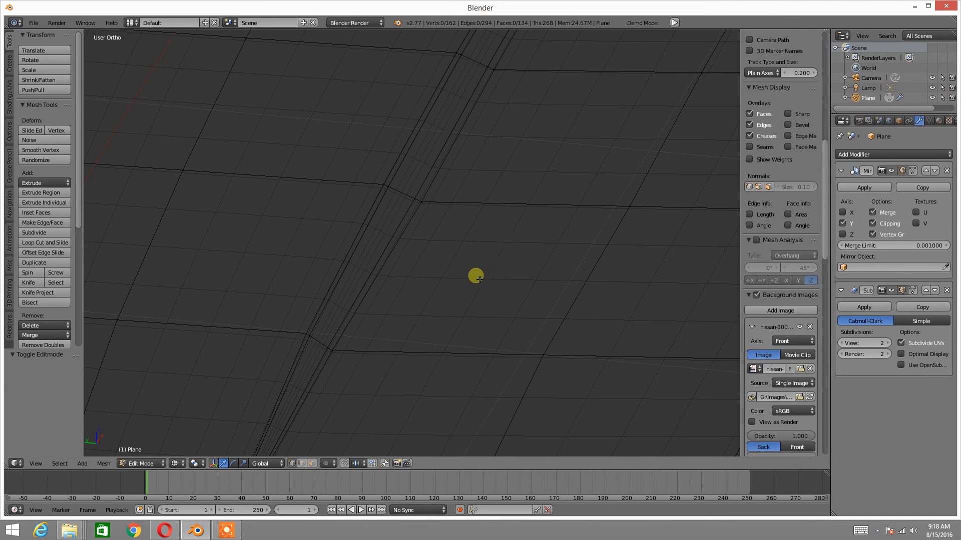
pyautogui.keyDown('shift'); pyautogui.moveTo(503, 275); pyautogui.dragTo(514, 213, button='middle'); pyautogui.keyUp('shift')
pyautogui.hotkey('ctrl', 'Tab')
pyautogui.click(435, 254)
pyautogui.rightClick(586, 235)
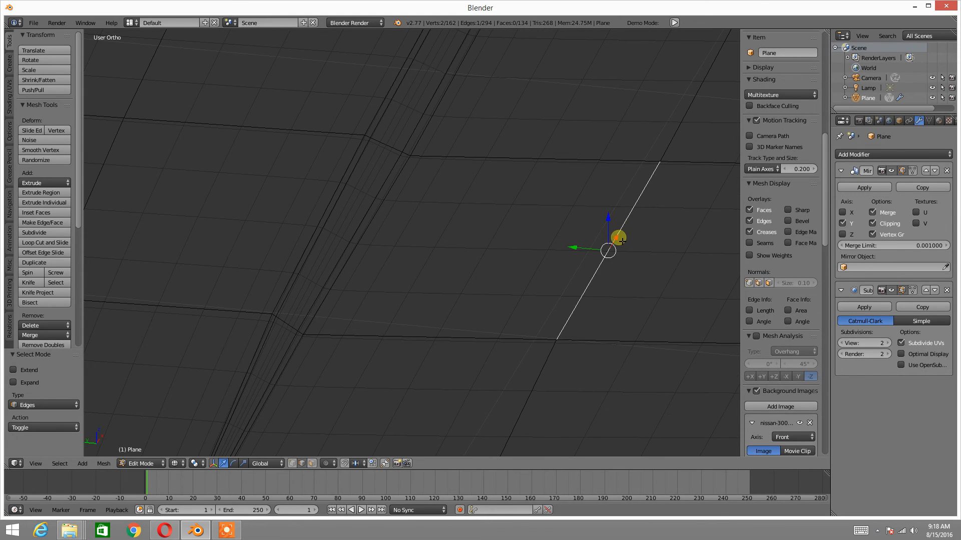
# Edge-slide the selected edge by a factor of -1 so that it lies on the groove's border
pyautogui.hotkey('shift', 'e')
pyautogui.press('Escape')
pyautogui.hotkey('ctrl', 'e')
pyautogui.click(618, 241)
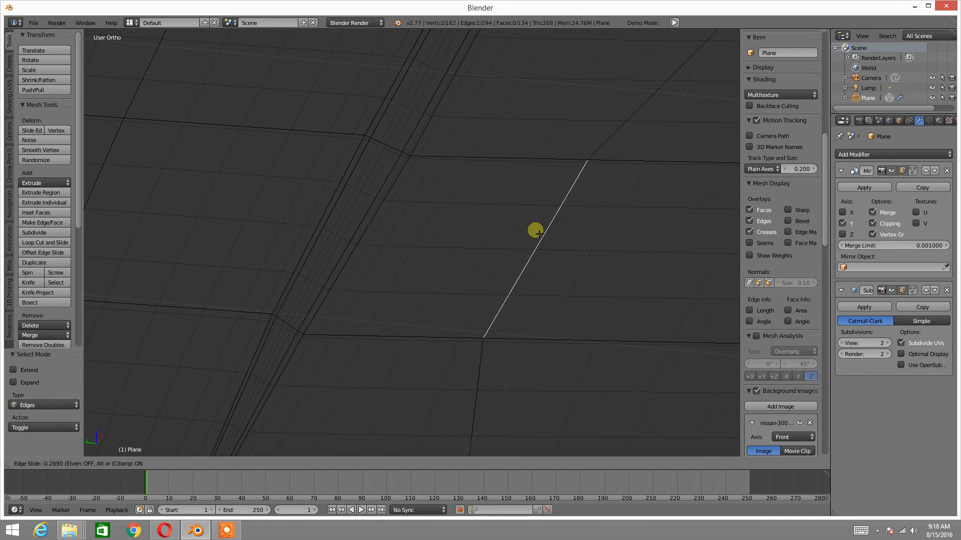
pyautogui.click(312, 240)
# In wireframe shading, try to select and edge-slide the edge stacked on the groove's border, then undo the last action
pyautogui.scroll(4, 479, 221)
pyautogui.keyDown('shift'); pyautogui.moveTo(360, 261); pyautogui.dragTo(462, 259, button='middle'); pyautogui.keyUp('shift')
pyautogui.scroll(2, 517, 239)
pyautogui.hotkey('ctrl', 'Tab')
pyautogui.click(468, 258)
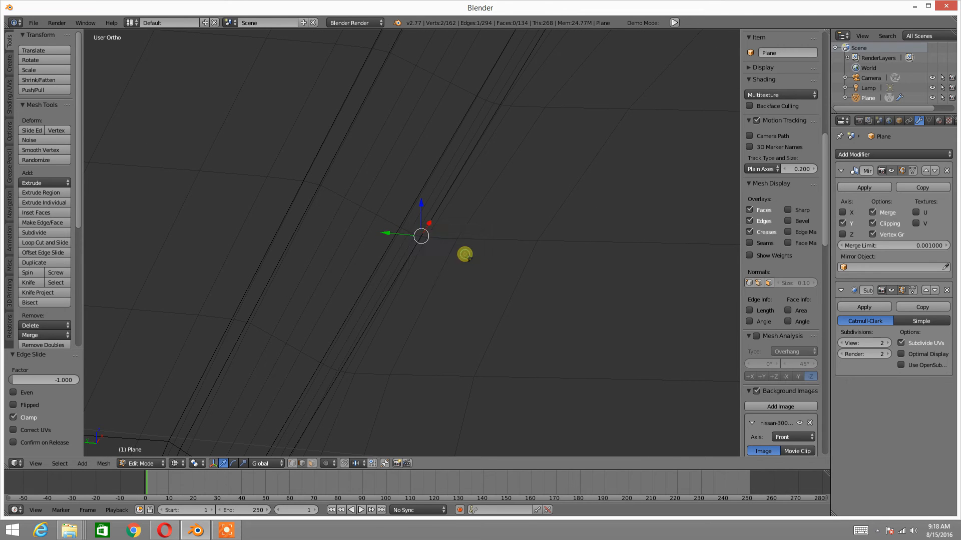
pyautogui.press('a')
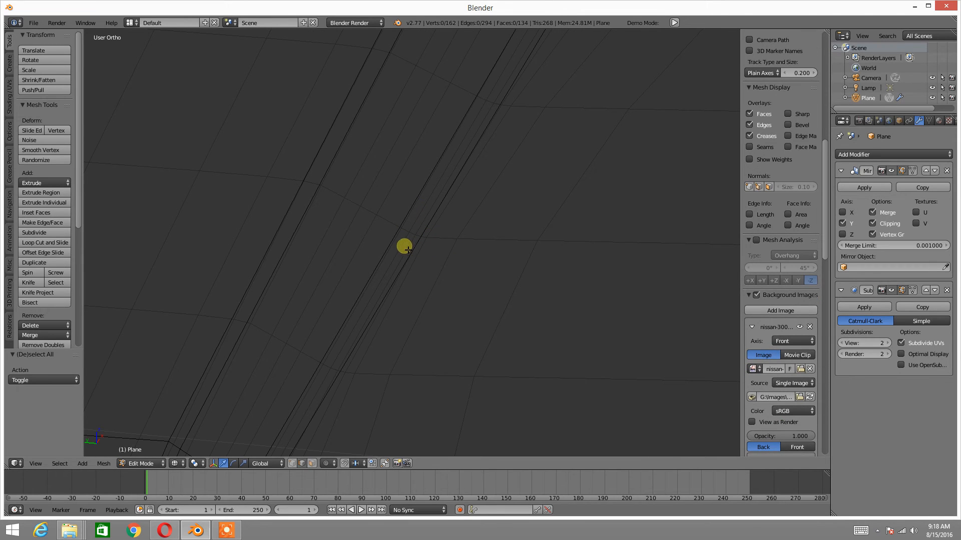
pyautogui.scroll(2, 405, 245)
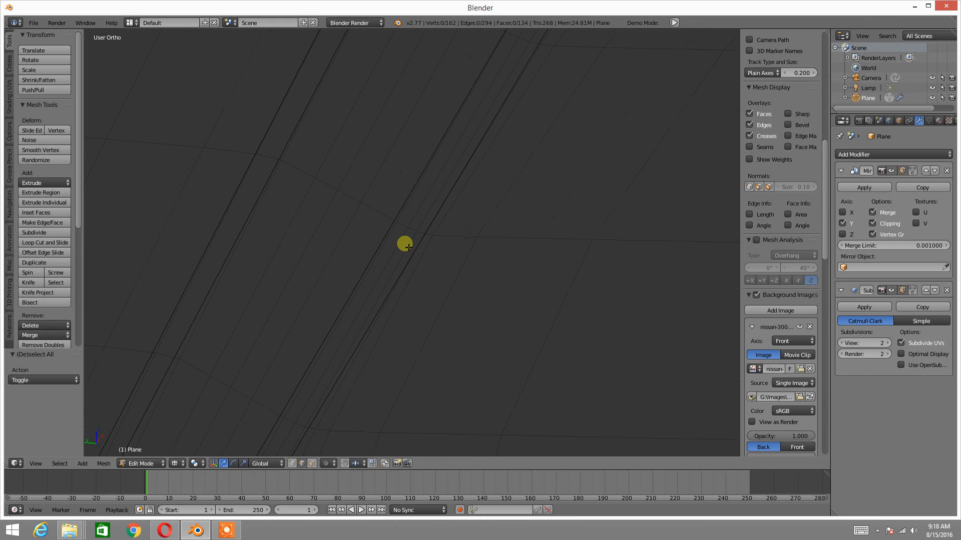
pyautogui.rightClick(405, 245)
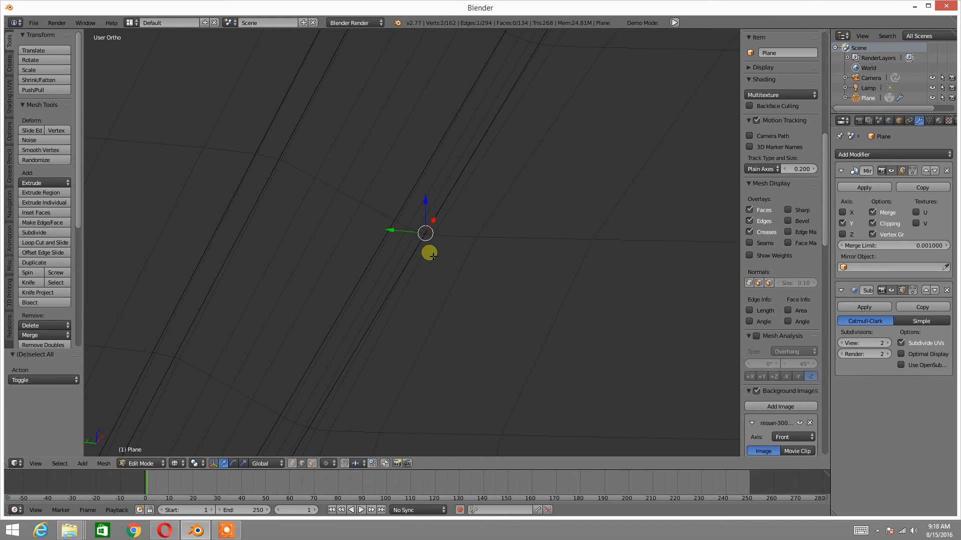
pyautogui.hotkey('ctrl', 'e')
pyautogui.click(430, 252)
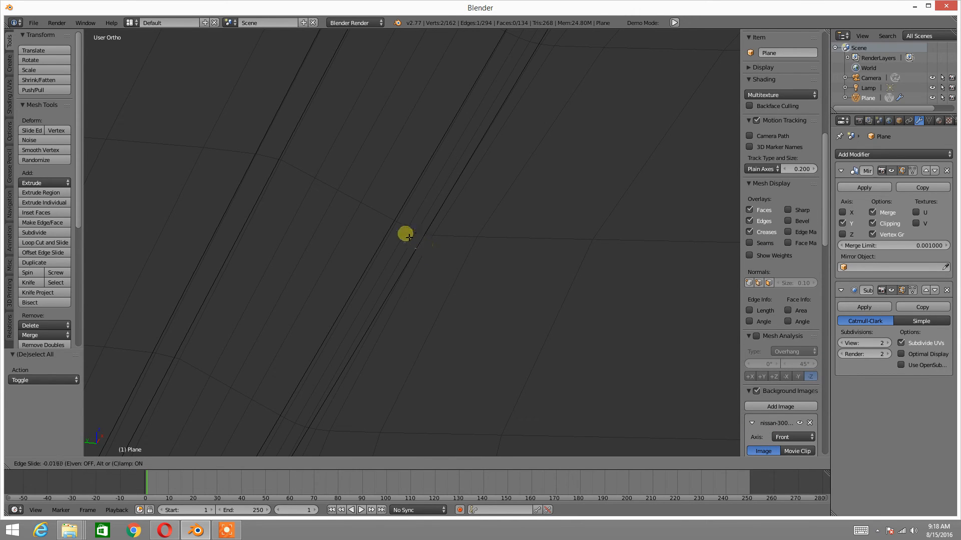
pyautogui.rightClick(480, 260)
pyautogui.hotkey('ctrl', 'z')
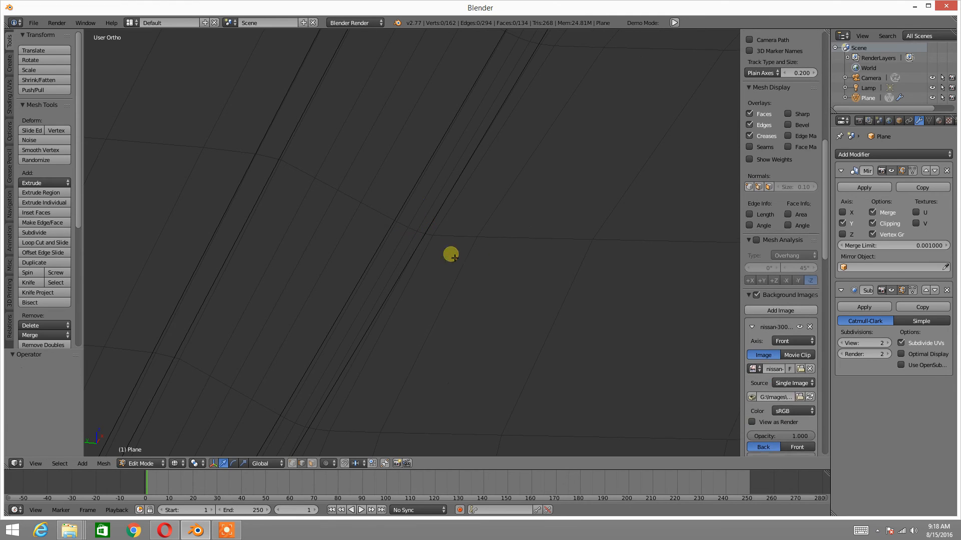
# Deselect everything, switch to solid shading and try to edge-slide the groove's border edge by a factor of about 0.4
pyautogui.keyDown('alt'); pyautogui.rightClick(407, 244); pyautogui.keyUp('alt')
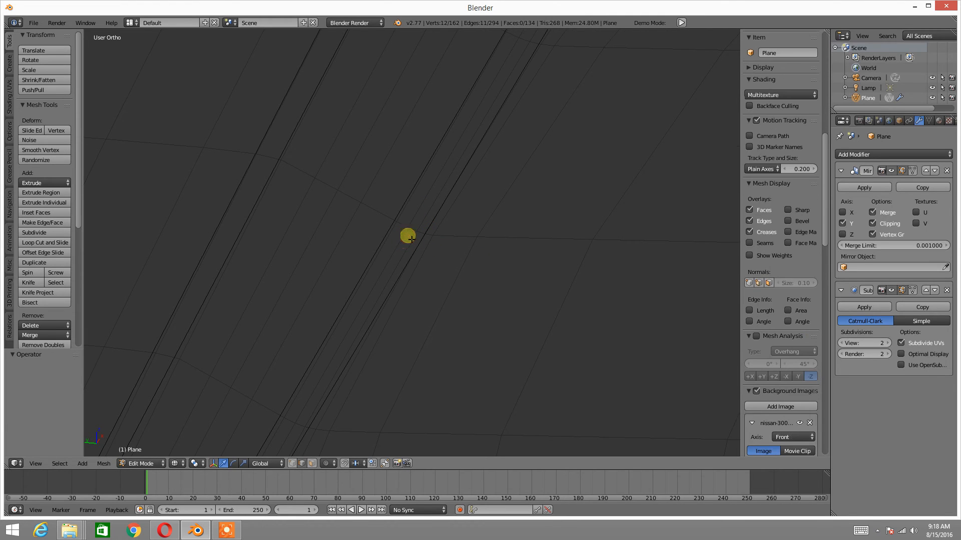
pyautogui.press('a')
pyautogui.press('z')
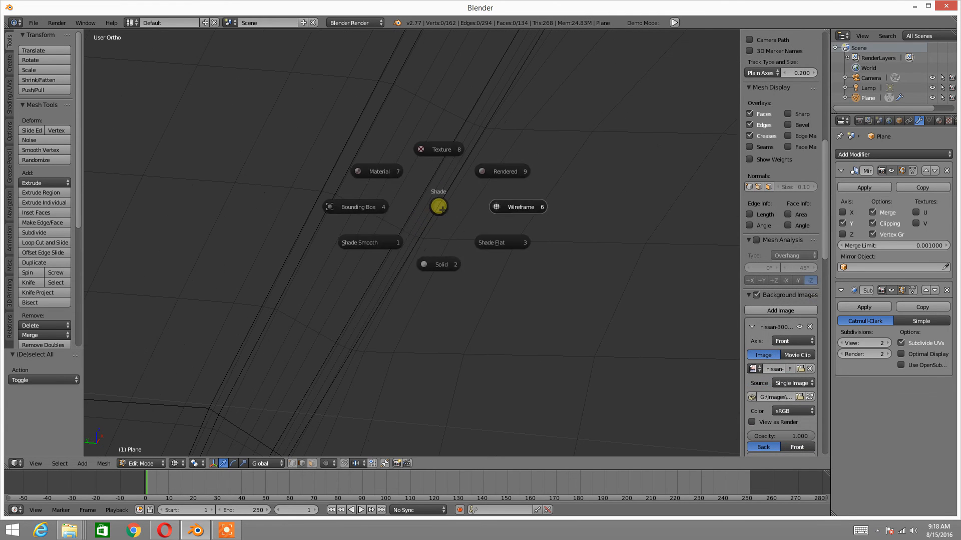
pyautogui.click(453, 264)
pyautogui.moveTo(405, 259); pyautogui.dragTo(401, 258, button='middle')
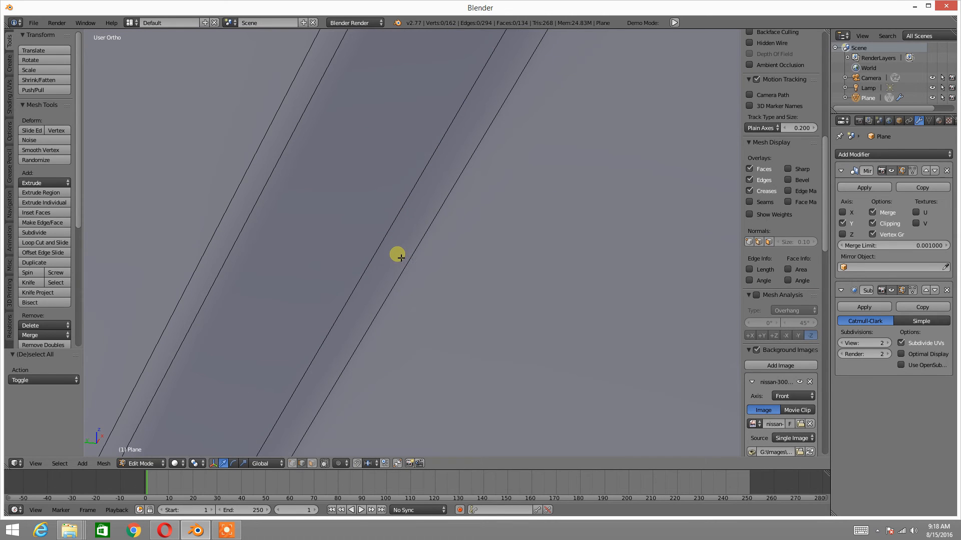
pyautogui.rightClick(396, 258)
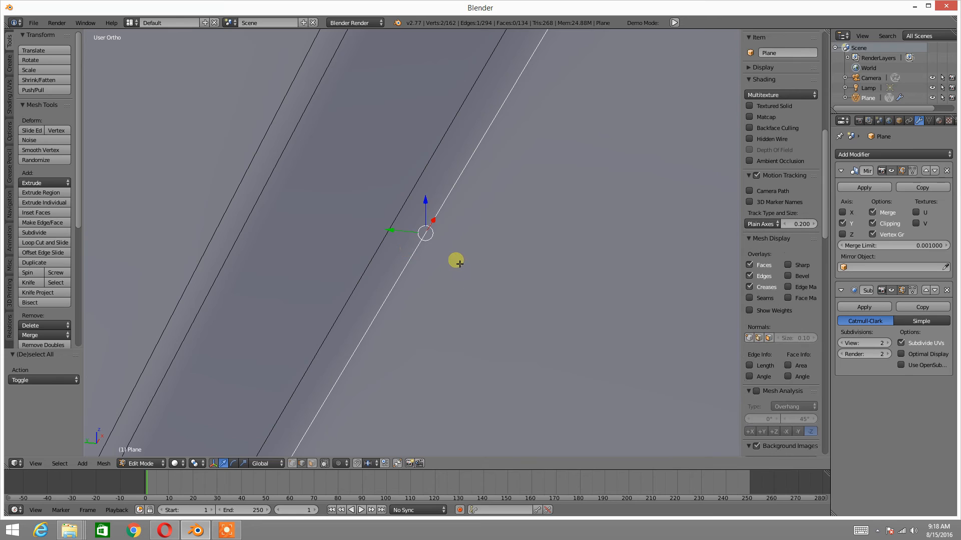
pyautogui.hotkey('ctrl', 'e')
pyautogui.click(441, 236)
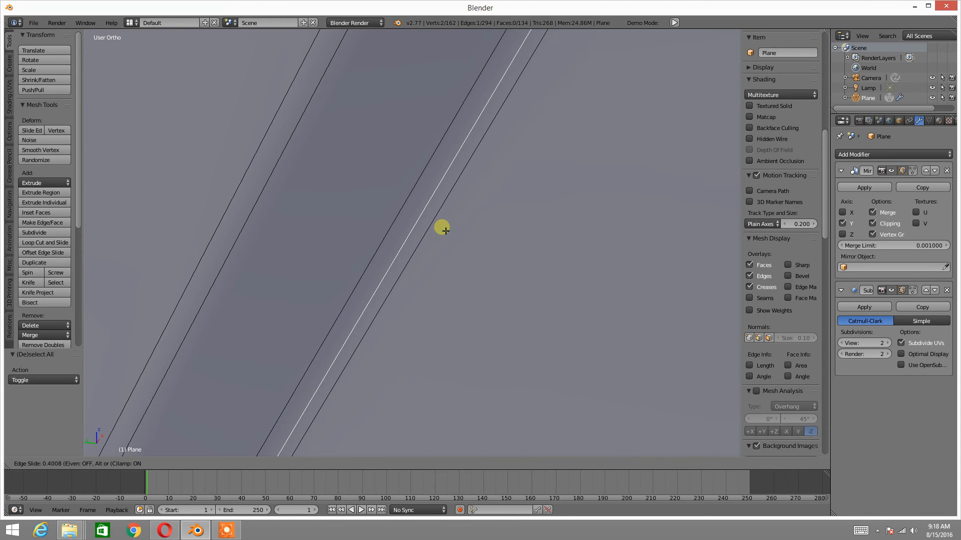
pyautogui.click(440, 229)
pyautogui.scroll(-2, 447, 227)
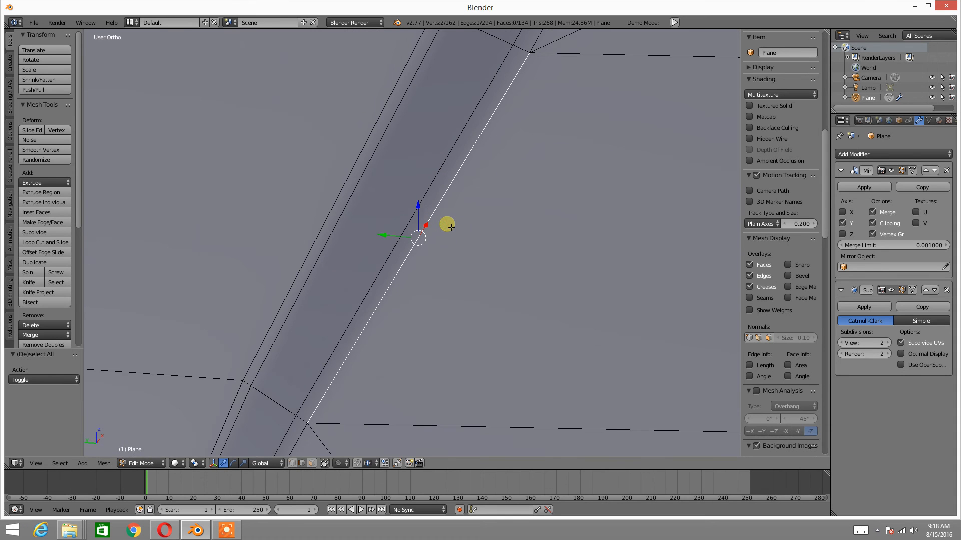
# Try again to edge-slide the groove's border edge toward the groove's inner edge, and deselect everything
pyautogui.hotkey('ctrl', 'e')
pyautogui.click(430, 235)
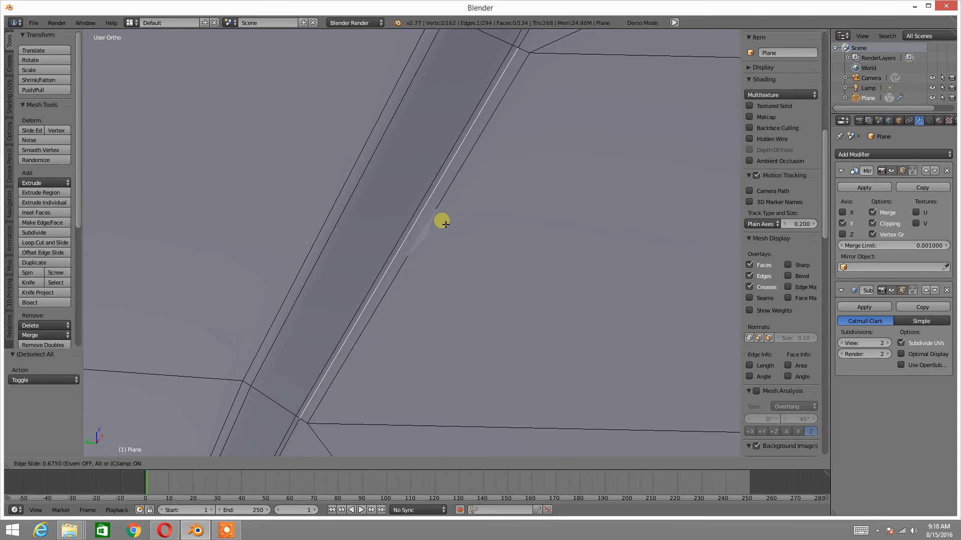
pyautogui.rightClick(445, 224)
pyautogui.press('a')
pyautogui.scroll(-5, 780, 240)
pyautogui.scroll(2, 510, 218)
pyautogui.keyDown('shift'); pyautogui.moveTo(464, 226); pyautogui.dragTo(430, 210, button='middle'); pyautogui.keyUp('shift')
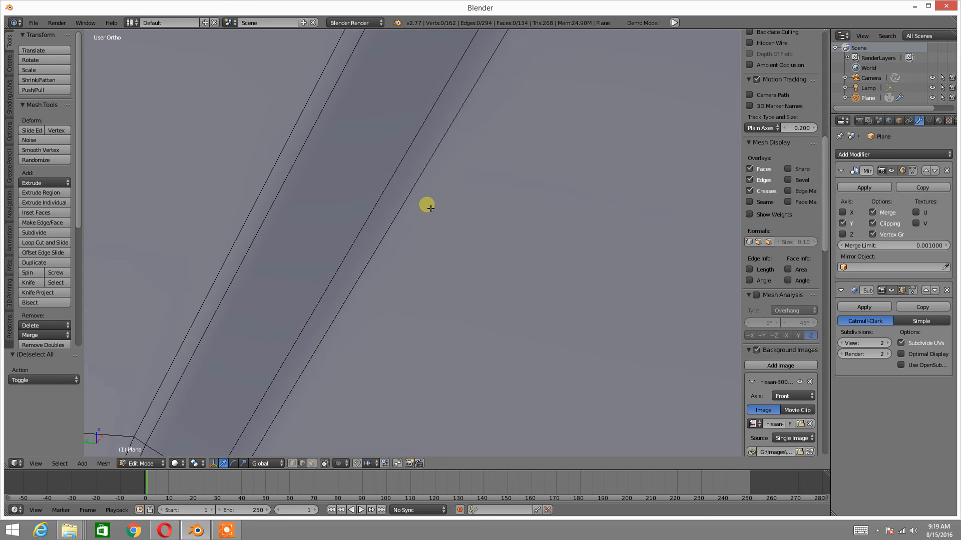
# In wireframe shading, select the edge stacked on the groove's border and try to edge-slide it
pyautogui.press('z')
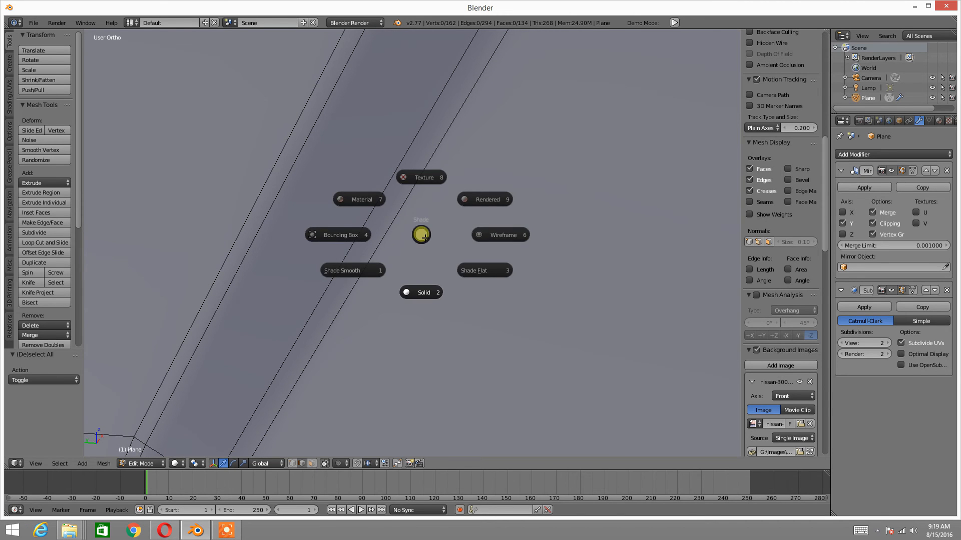
pyautogui.click(513, 238)
pyautogui.scroll(2, 514, 238)
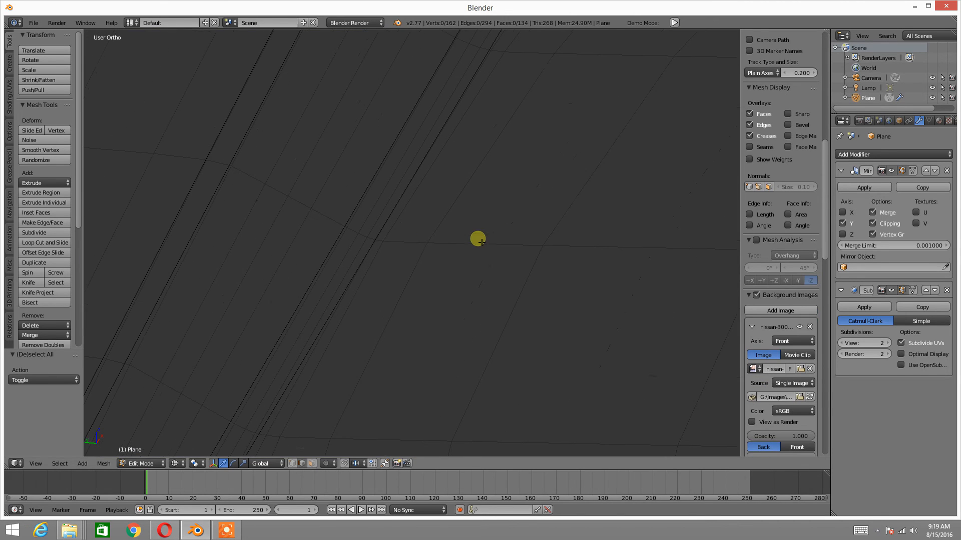
pyautogui.rightClick(397, 248)
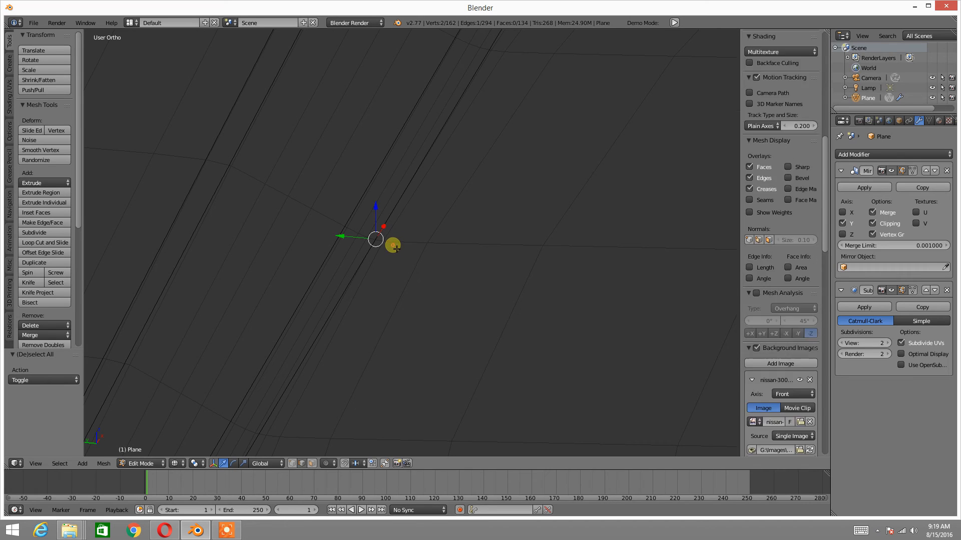
pyautogui.hotkey('ctrl', 'e')
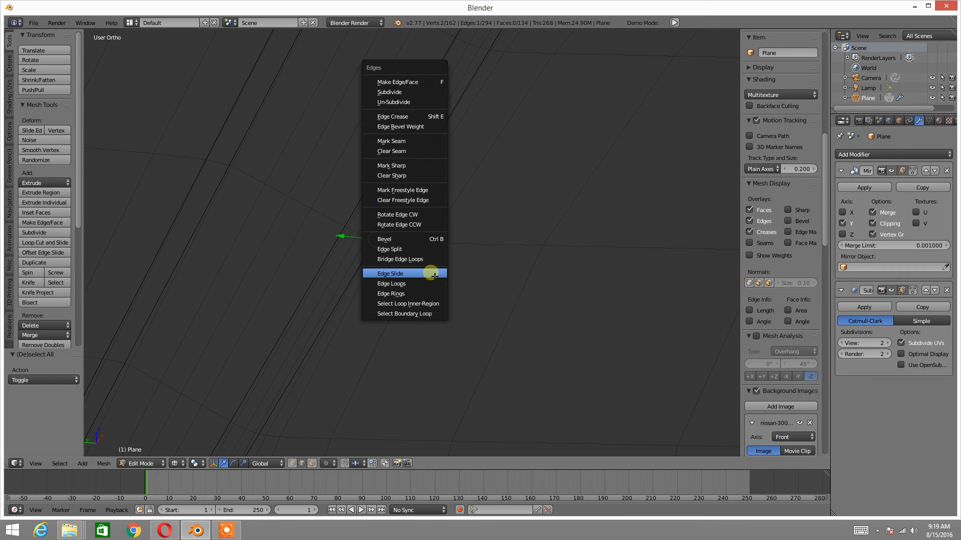
pyautogui.click(431, 273)
pyautogui.click(472, 277)
# Return to solid shading and try sliding the selected stacked edge away from the groove
pyautogui.scroll(-3, 472, 277)
pyautogui.scroll(-2, 473, 277)
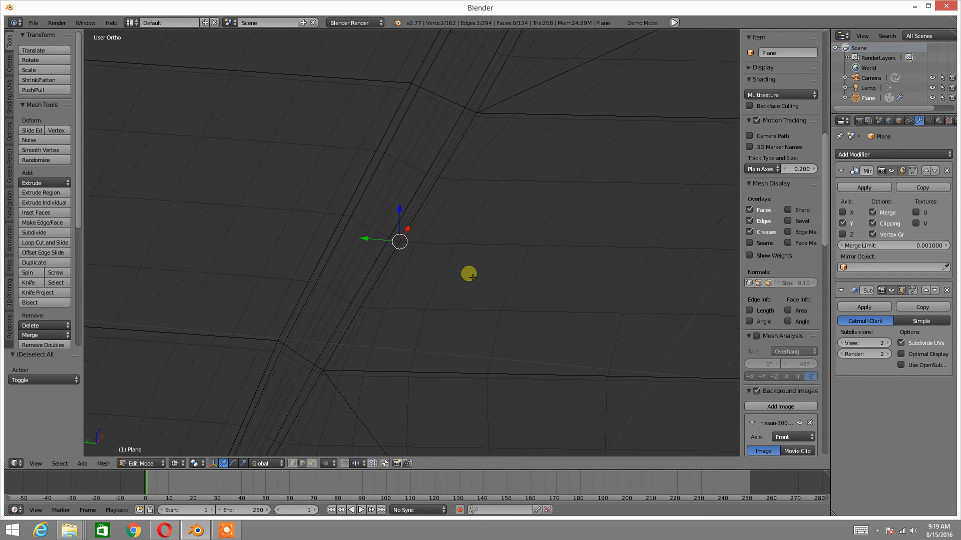
pyautogui.scroll(-1, 472, 277)
pyautogui.press('z')
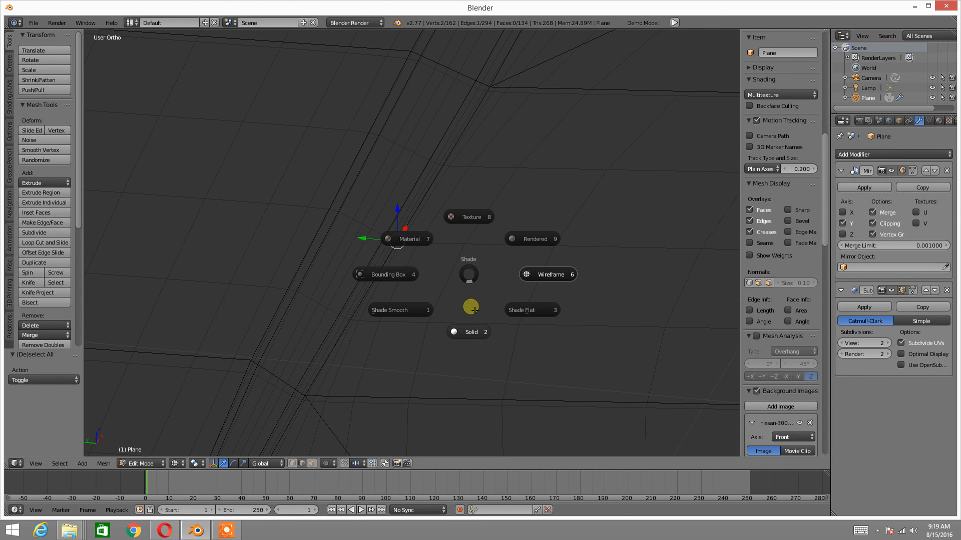
pyautogui.click(471, 328)
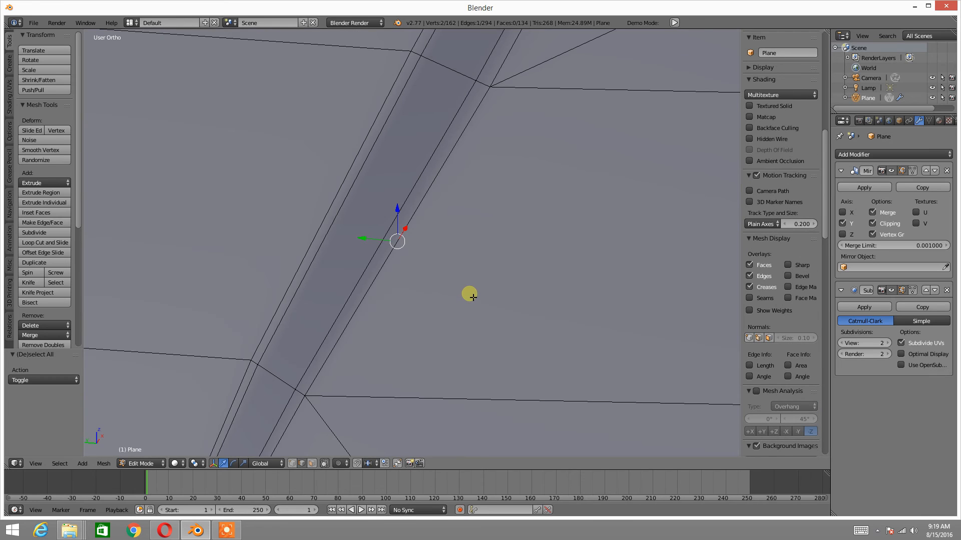
pyautogui.hotkey('ctrl', 'e')
pyautogui.click(476, 296)
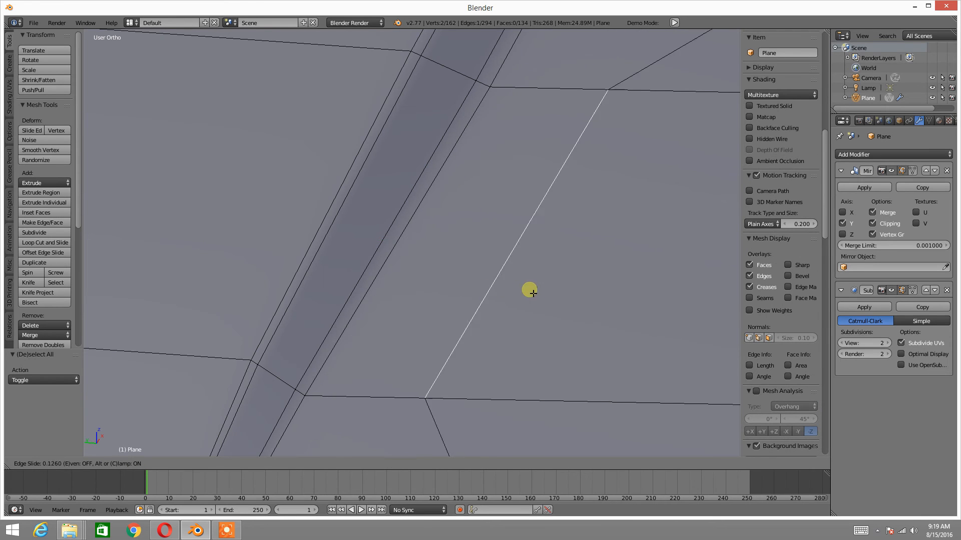
pyautogui.rightClick(574, 288)
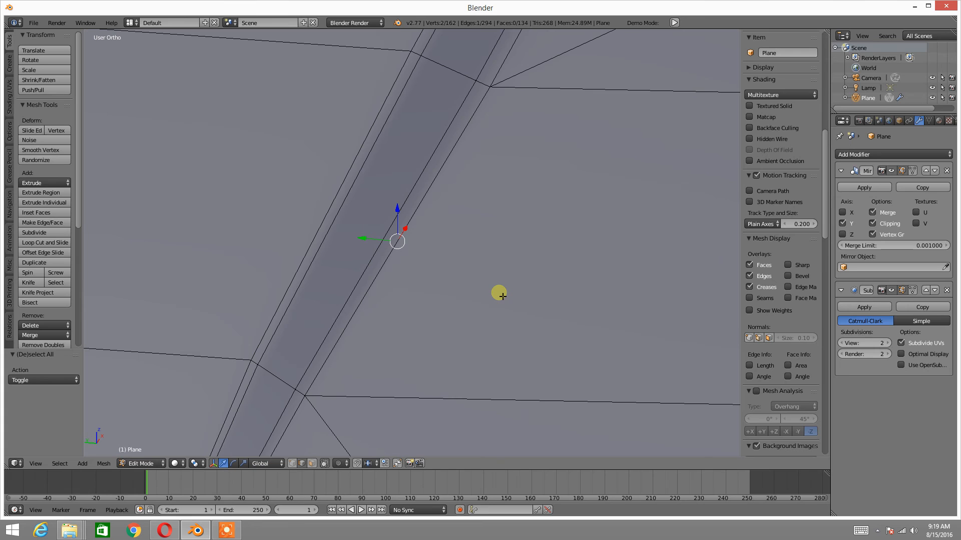
# Edge-slide the stacked edge back away from the groove by a factor of 0.455, inspect the groove borders and deselect everything
pyautogui.scroll(-4, 503, 296)
pyautogui.hotkey('ctrl', 'e')
pyautogui.click(501, 300)
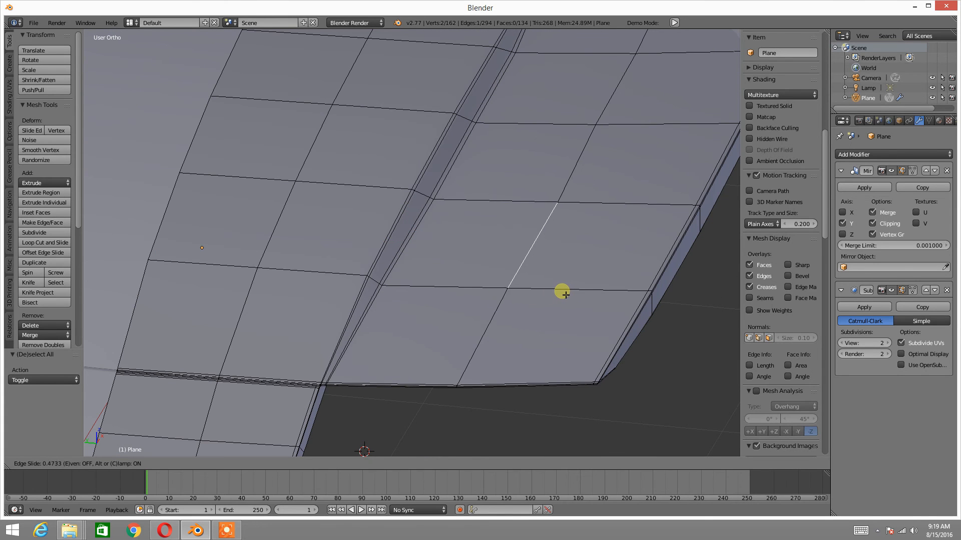
pyautogui.click(563, 295)
pyautogui.moveTo(473, 262); pyautogui.dragTo(504, 230, button='middle')
pyautogui.scroll(3, 585, 218)
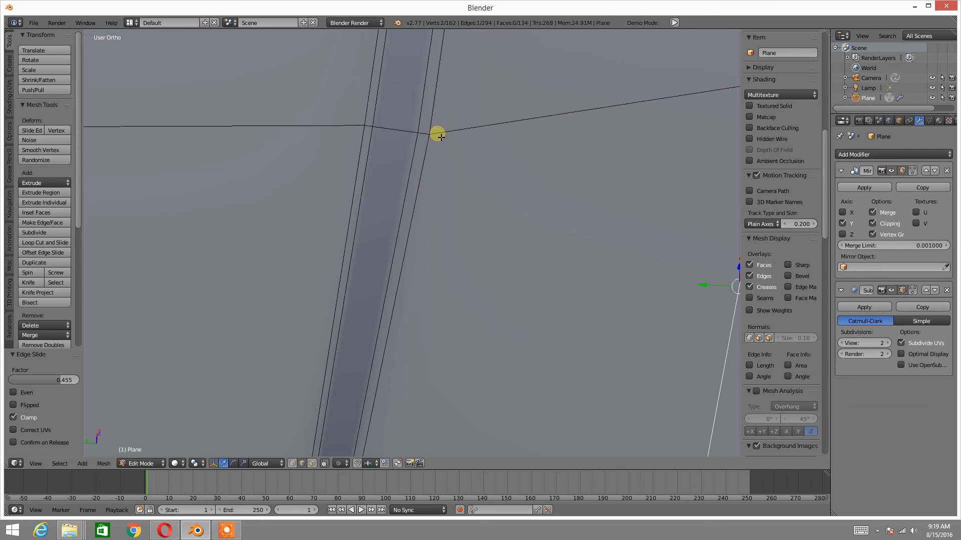
pyautogui.scroll(-4, 438, 134)
pyautogui.moveTo(481, 154); pyautogui.dragTo(495, 254, button='middle')
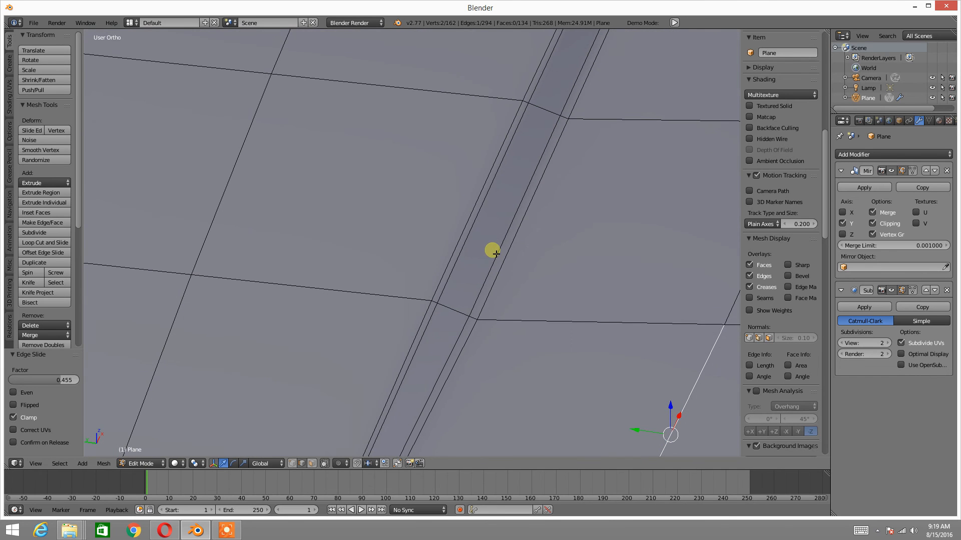
pyautogui.press('a')
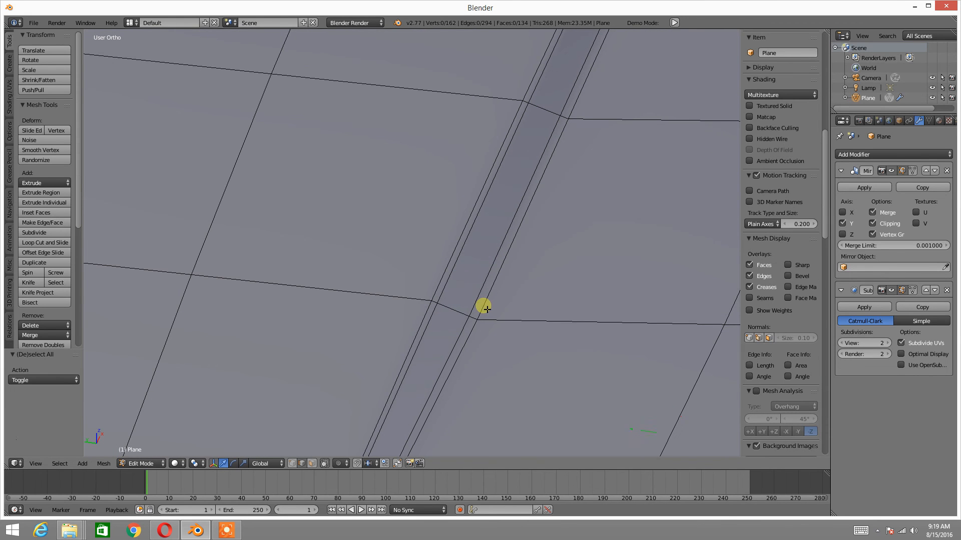
# Examine the edges along the groove, the hood's outer corner and its front rim at close range
pyautogui.scroll(4, 484, 302)
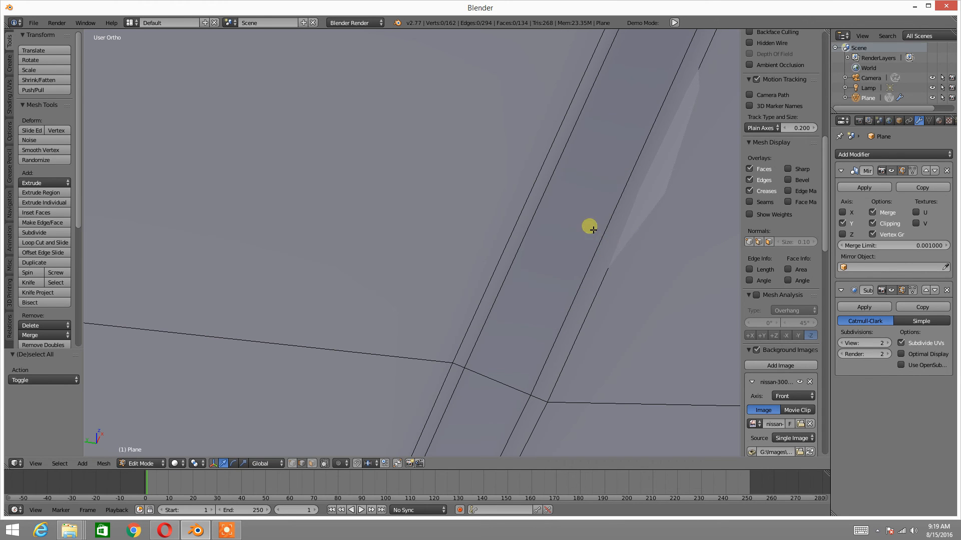
pyautogui.scroll(-8, 597, 225)
pyautogui.keyDown('shift'); pyautogui.moveTo(596, 228); pyautogui.dragTo(367, 206, button='middle'); pyautogui.keyUp('shift')
pyautogui.scroll(4, 423, 240)
pyautogui.moveTo(425, 244); pyautogui.dragTo(450, 222, button='middle')
pyautogui.keyDown('shift'); pyautogui.moveTo(515, 239); pyautogui.dragTo(451, 206, button='middle'); pyautogui.keyUp('shift')
pyautogui.scroll(3, 465, 232)
pyautogui.moveTo(471, 260); pyautogui.dragTo(467, 260, button='middle')
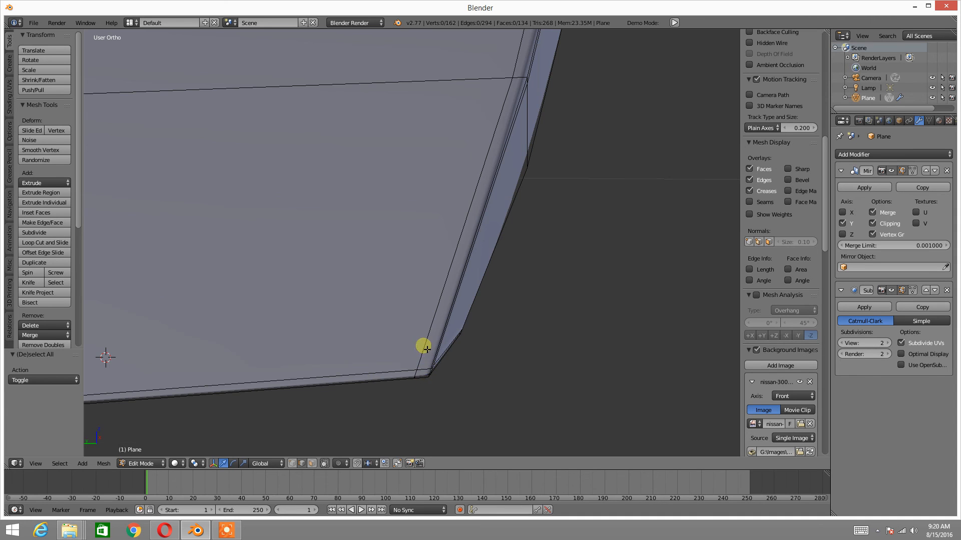
pyautogui.scroll(-3, 420, 352)
pyautogui.moveTo(409, 354); pyautogui.dragTo(419, 350, button='middle')
pyautogui.keyDown('shift'); pyautogui.moveTo(231, 365); pyautogui.dragTo(573, 327, button='middle'); pyautogui.keyUp('shift')
pyautogui.scroll(-2, 365, 338)
pyautogui.moveTo(473, 296); pyautogui.dragTo(373, 310, button='middle')
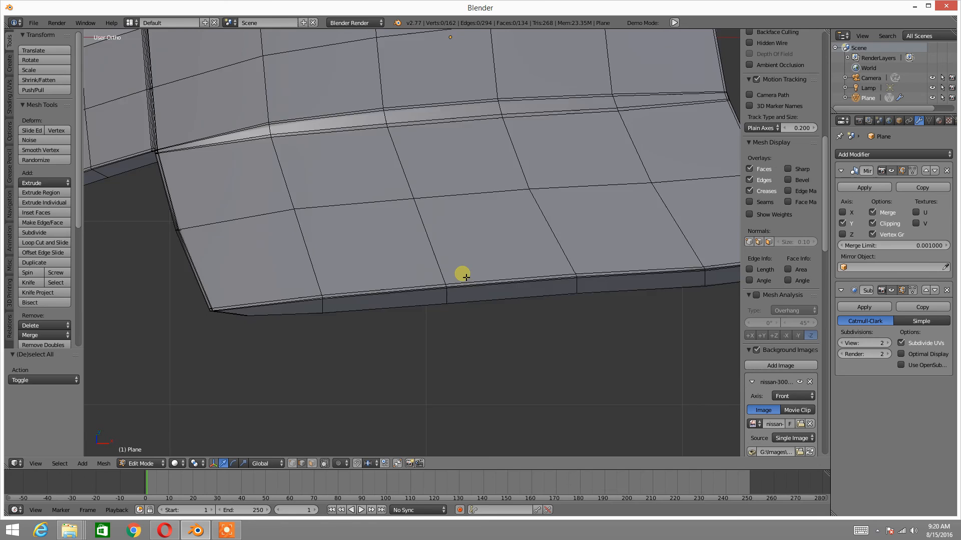
# Add one loop cut across the hood's front panel, slid by a factor of -0.9587 to sit tight against an existing cross edge
pyautogui.scroll(4, 464, 278)
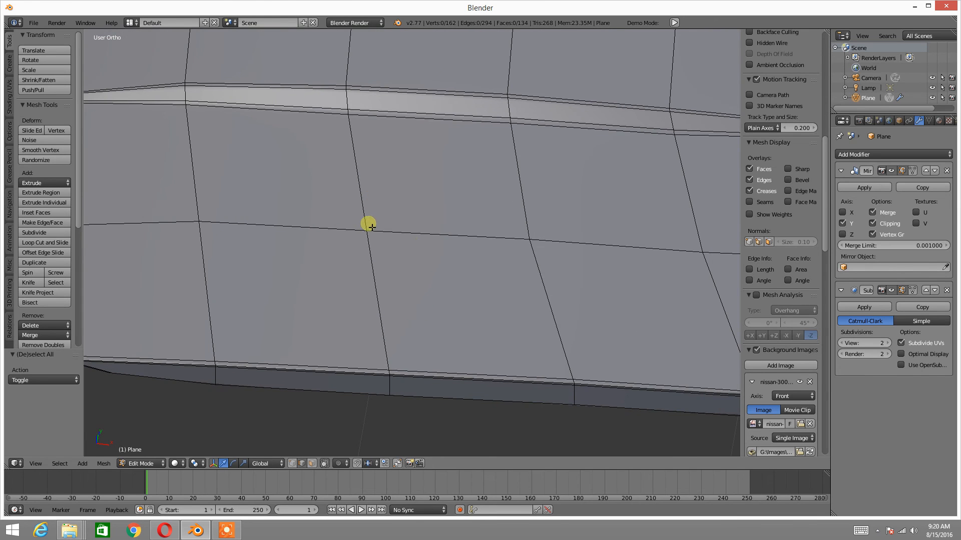
pyautogui.scroll(3, 369, 223)
pyautogui.scroll(-2, 371, 227)
pyautogui.keyDown('shift'); pyautogui.moveTo(371, 227); pyautogui.dragTo(382, 270, button='middle'); pyautogui.keyUp('shift')
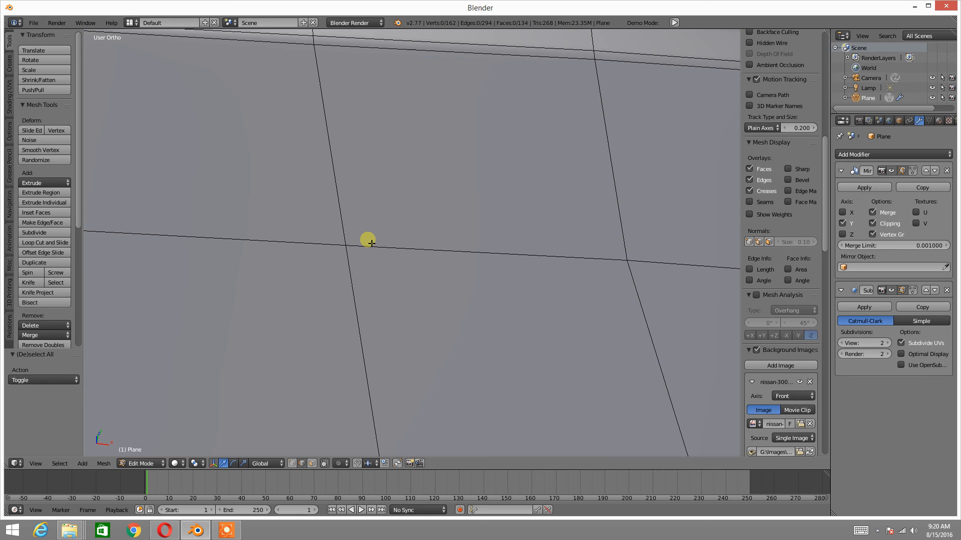
pyautogui.hotkey('ctrl', 'r')
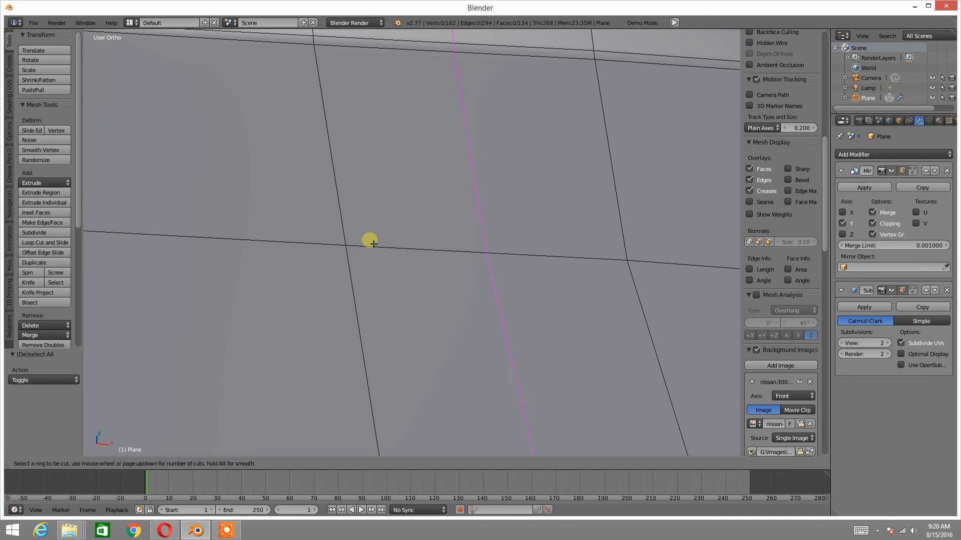
pyautogui.click(370, 243)
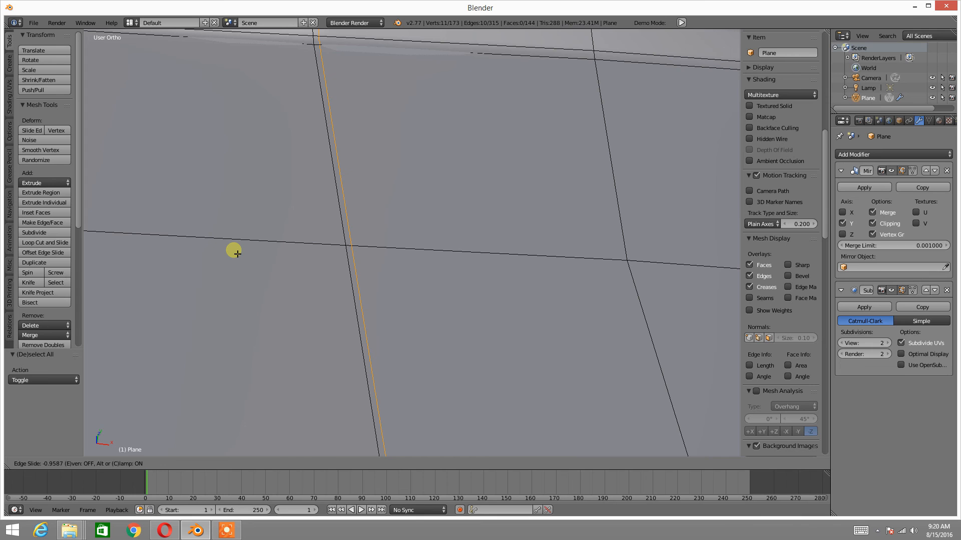
pyautogui.click(237, 253)
# Switch to Object Mode and check the subdivided hood surface around the added loop
pyautogui.scroll(-5, 270, 226)
pyautogui.press('Tab')
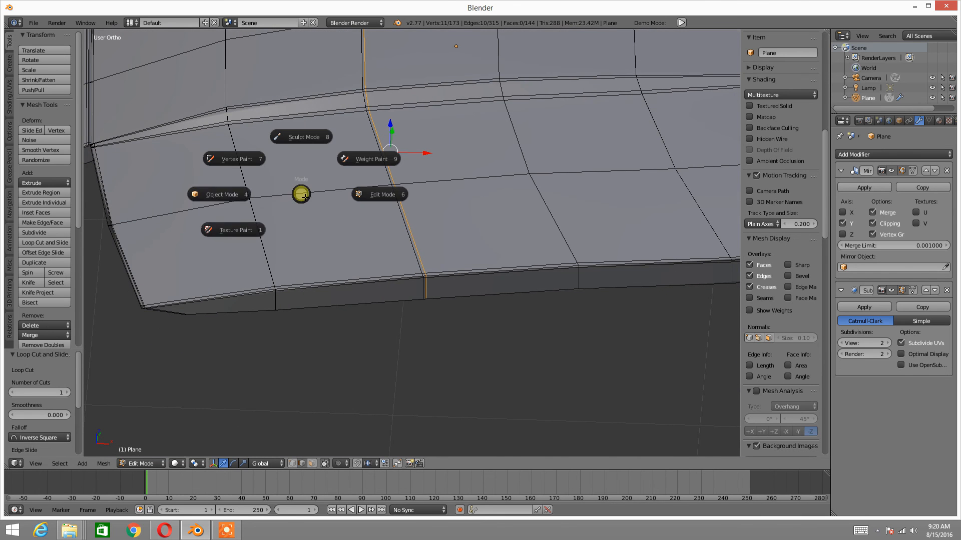
pyautogui.click(241, 196)
pyautogui.scroll(-3, 286, 194)
pyautogui.moveTo(323, 195); pyautogui.dragTo(334, 155, button='middle')
# Return to Edit Mode and undo the loop cut placed against the cross edge
pyautogui.press('Tab')
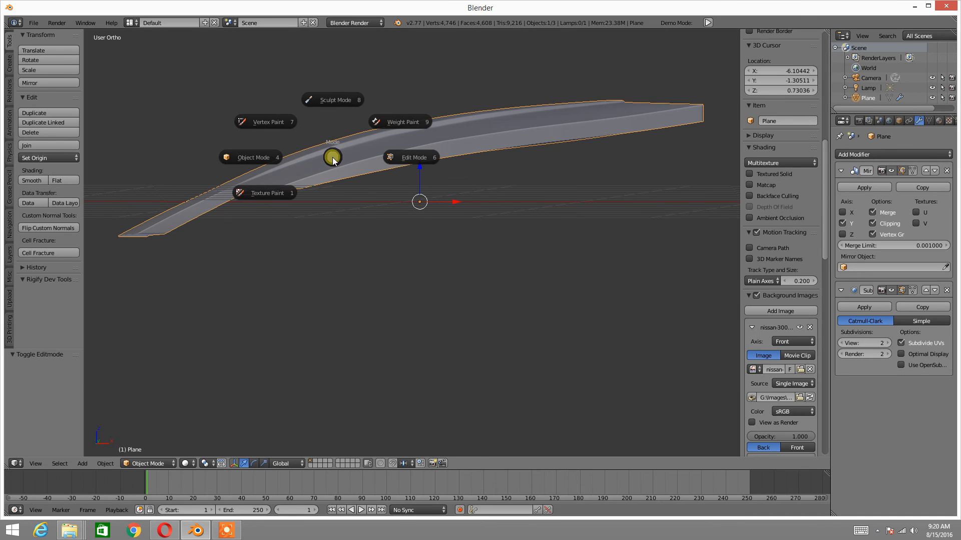
pyautogui.click(400, 156)
pyautogui.scroll(5, 393, 193)
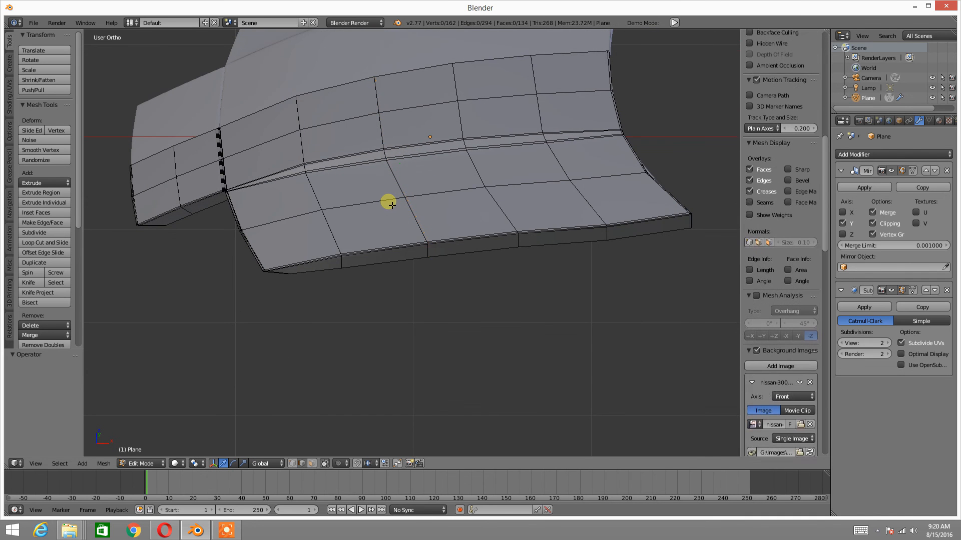
# Examine the edge flow and quad layout of the whole hood and its groove from several angles
pyautogui.scroll(-2, 395, 198)
pyautogui.moveTo(385, 200); pyautogui.dragTo(434, 199, button='middle')
pyautogui.scroll(4, 331, 221)
pyautogui.moveTo(319, 224); pyautogui.dragTo(465, 241, button='middle')
pyautogui.scroll(-3, 402, 229)
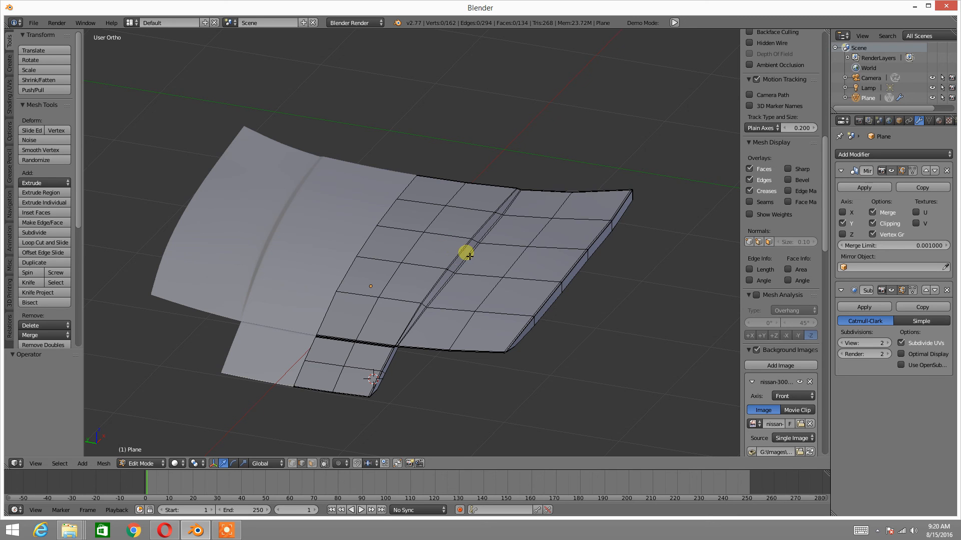
pyautogui.scroll(3, 470, 286)
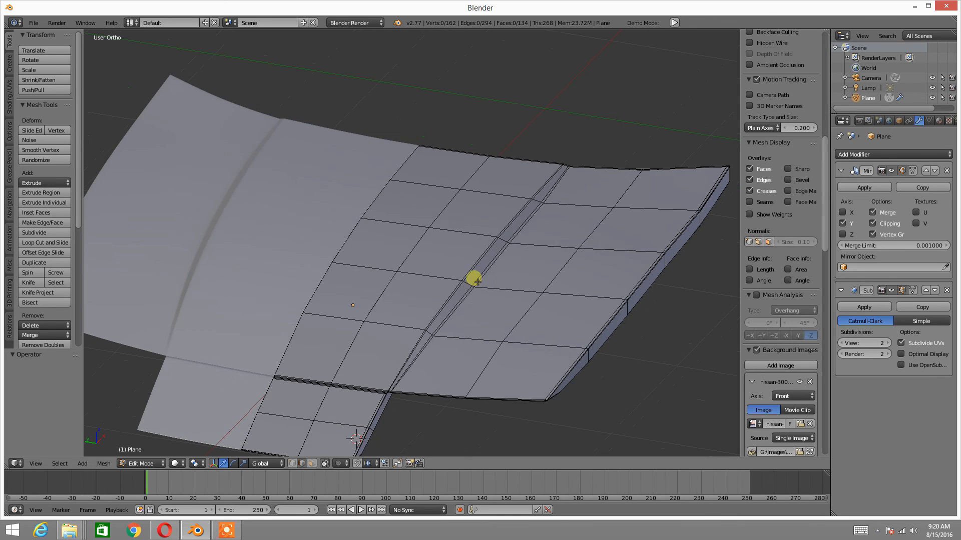
pyautogui.keyDown('shift'); pyautogui.moveTo(454, 331); pyautogui.dragTo(495, 283, button='middle'); pyautogui.keyUp('shift')
pyautogui.scroll(-1, 489, 276)
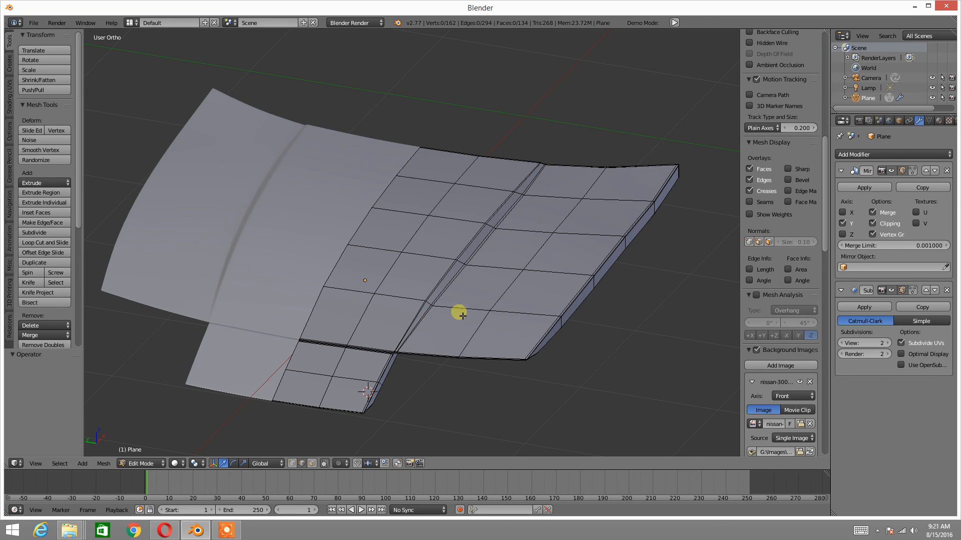
pyautogui.scroll(1, 462, 315)
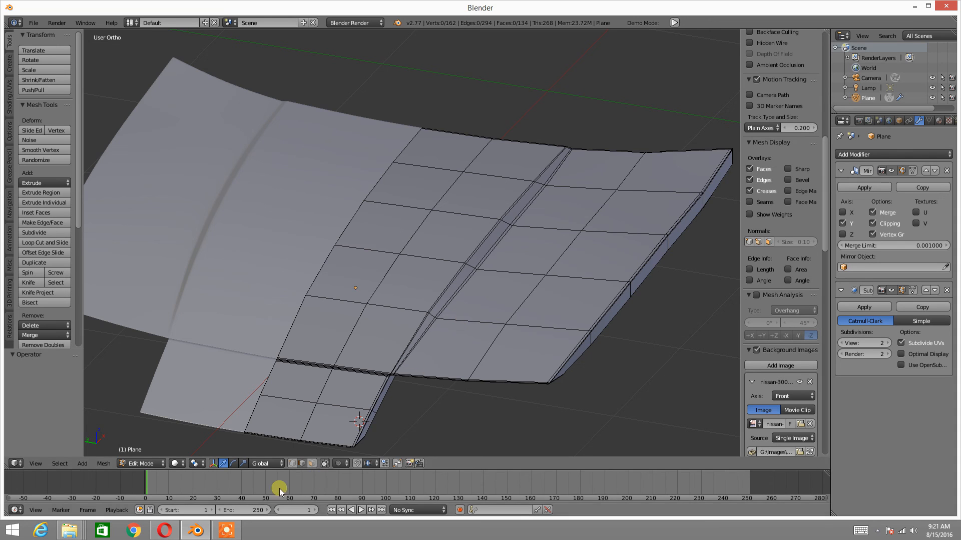
pyautogui.click(228, 529)
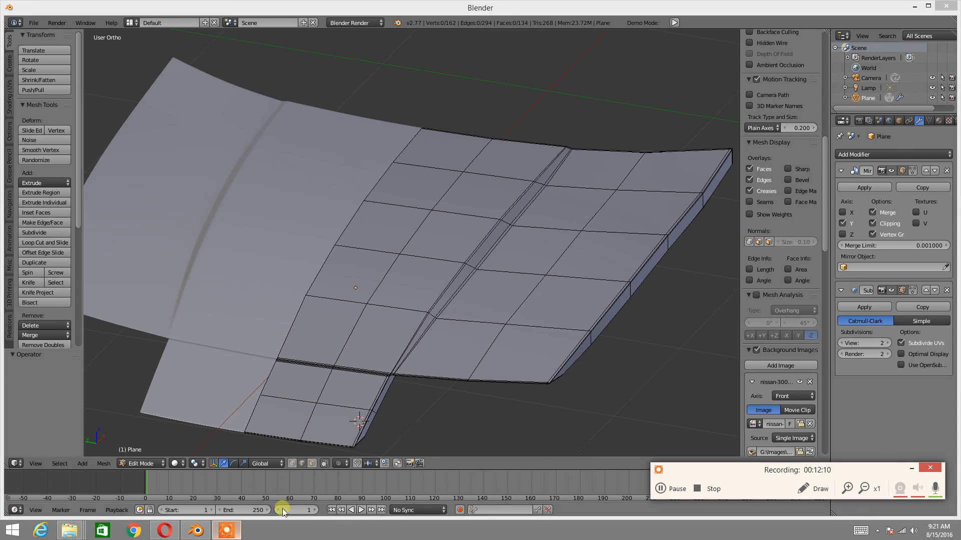